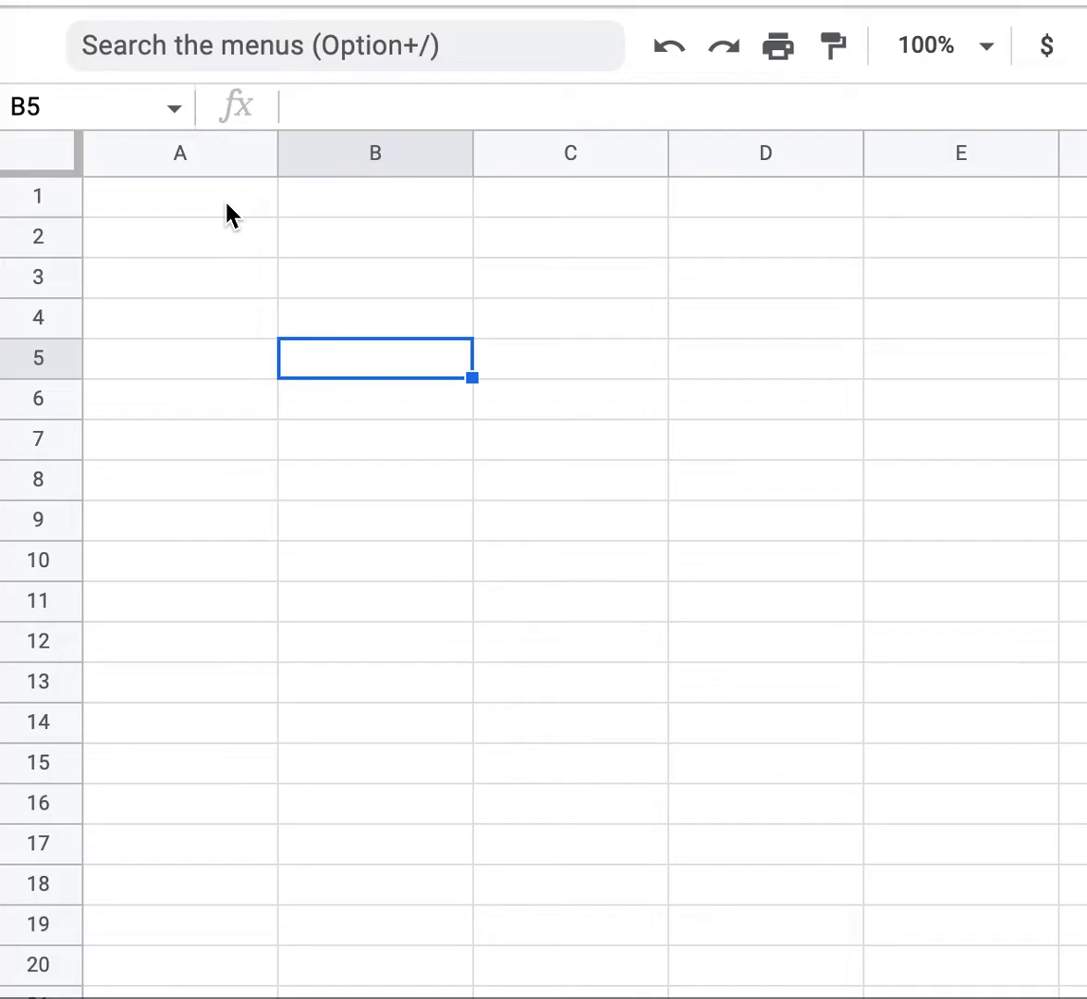
pyautogui.click(365, 285)
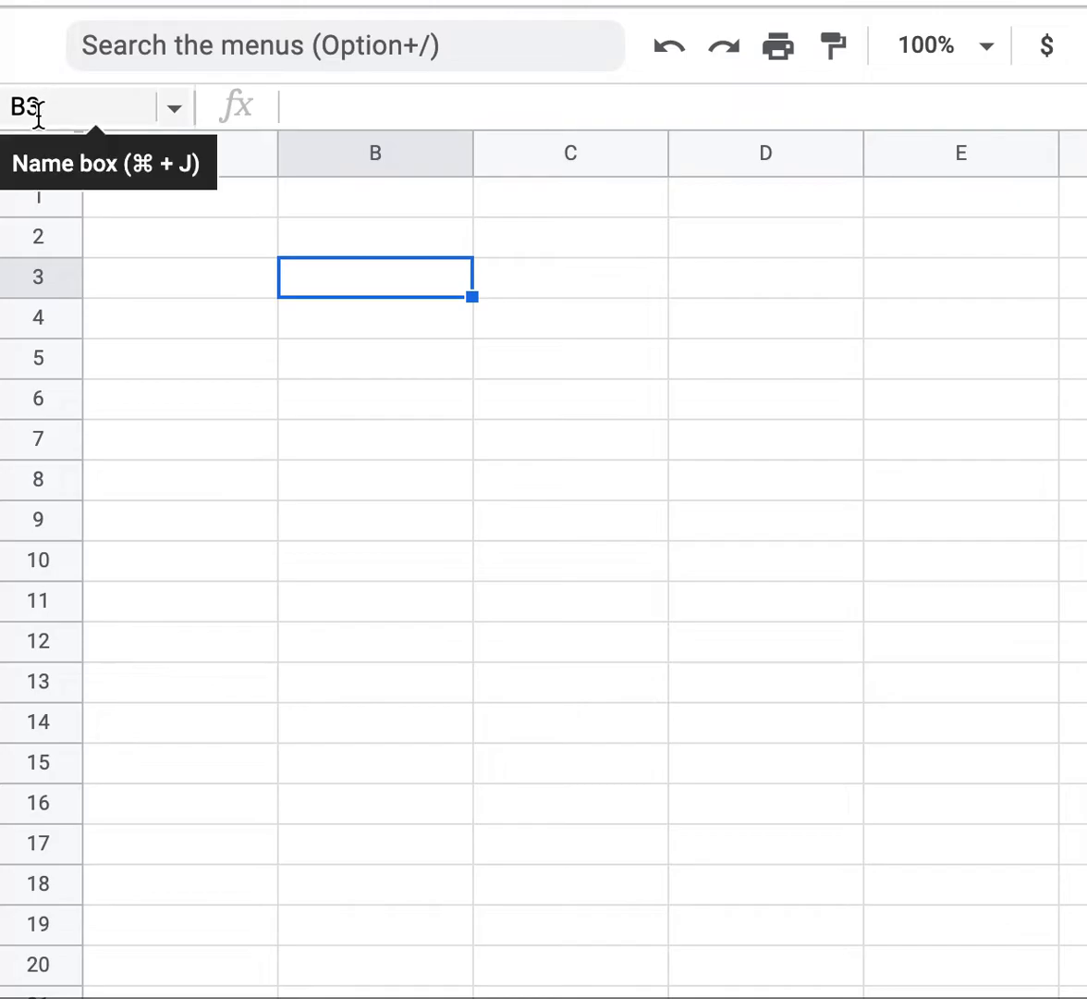
pyautogui.click(292, 413)
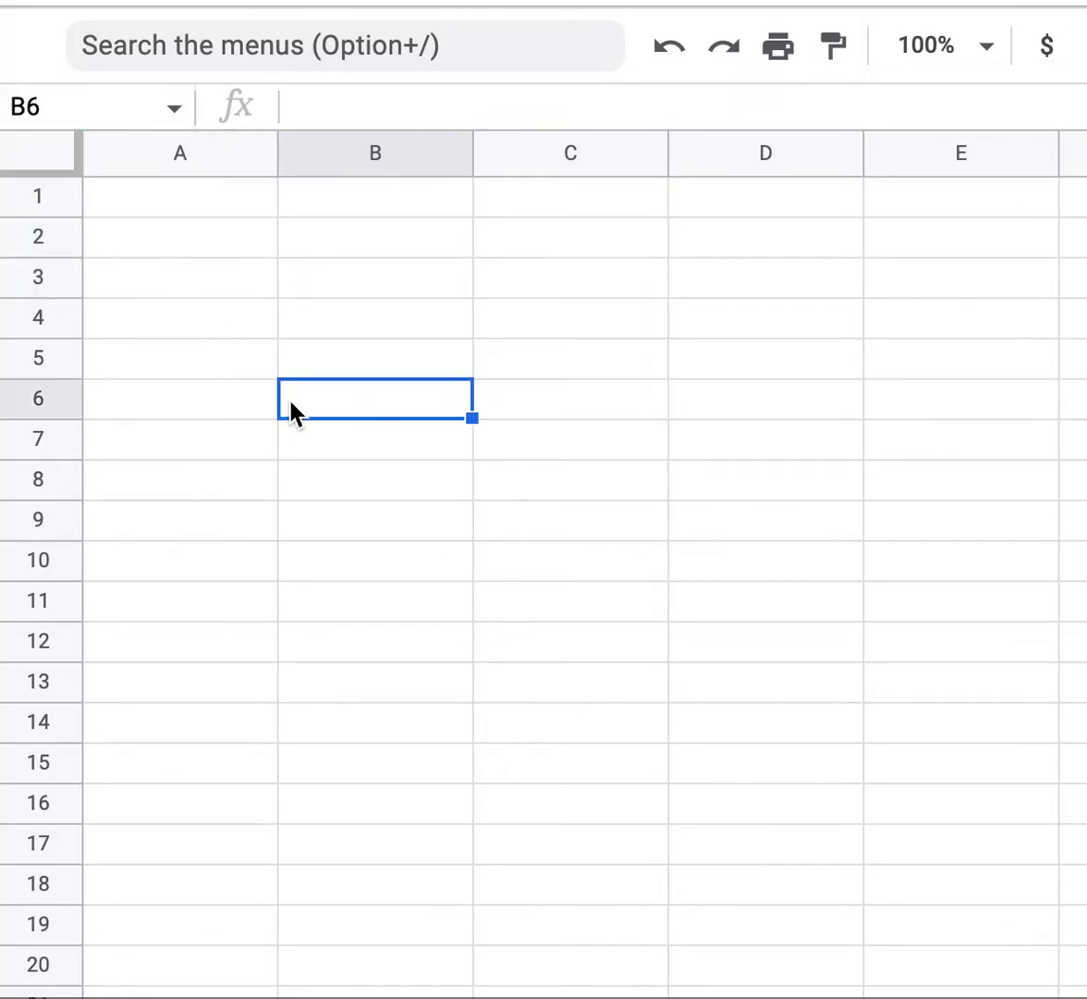
pyautogui.click(127, 322)
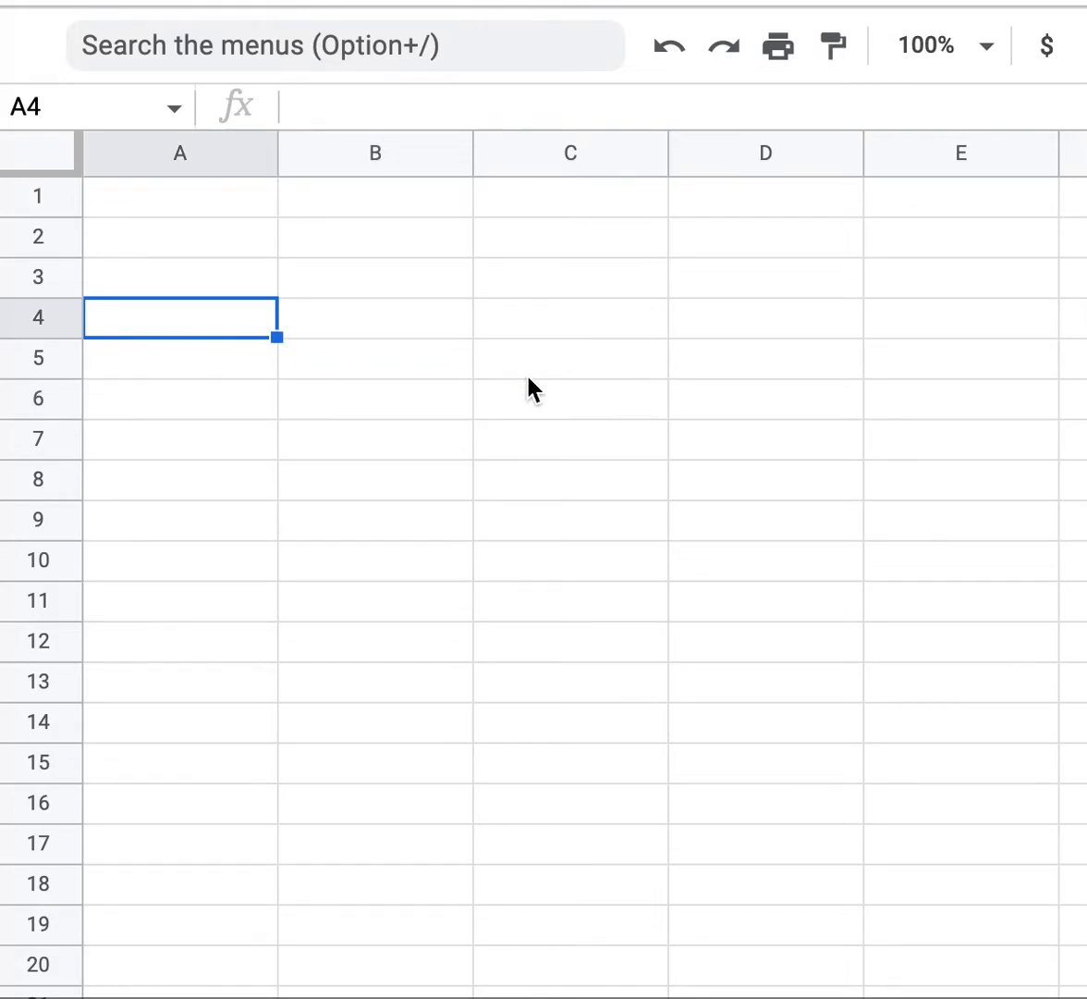
pyautogui.click(591, 239)
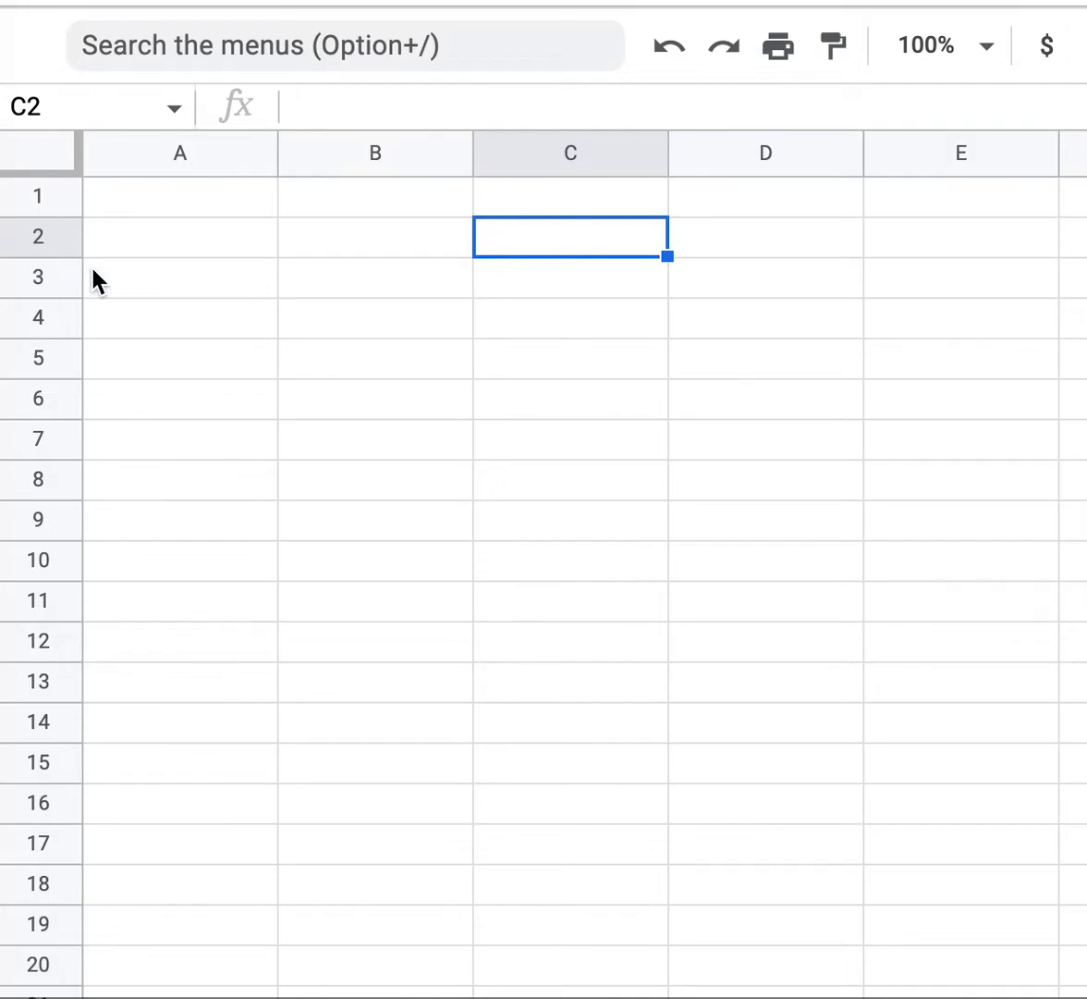
# - Enter the starting values 1 in cell A1 and 2 in cell A2
pyautogui.click(201, 205)
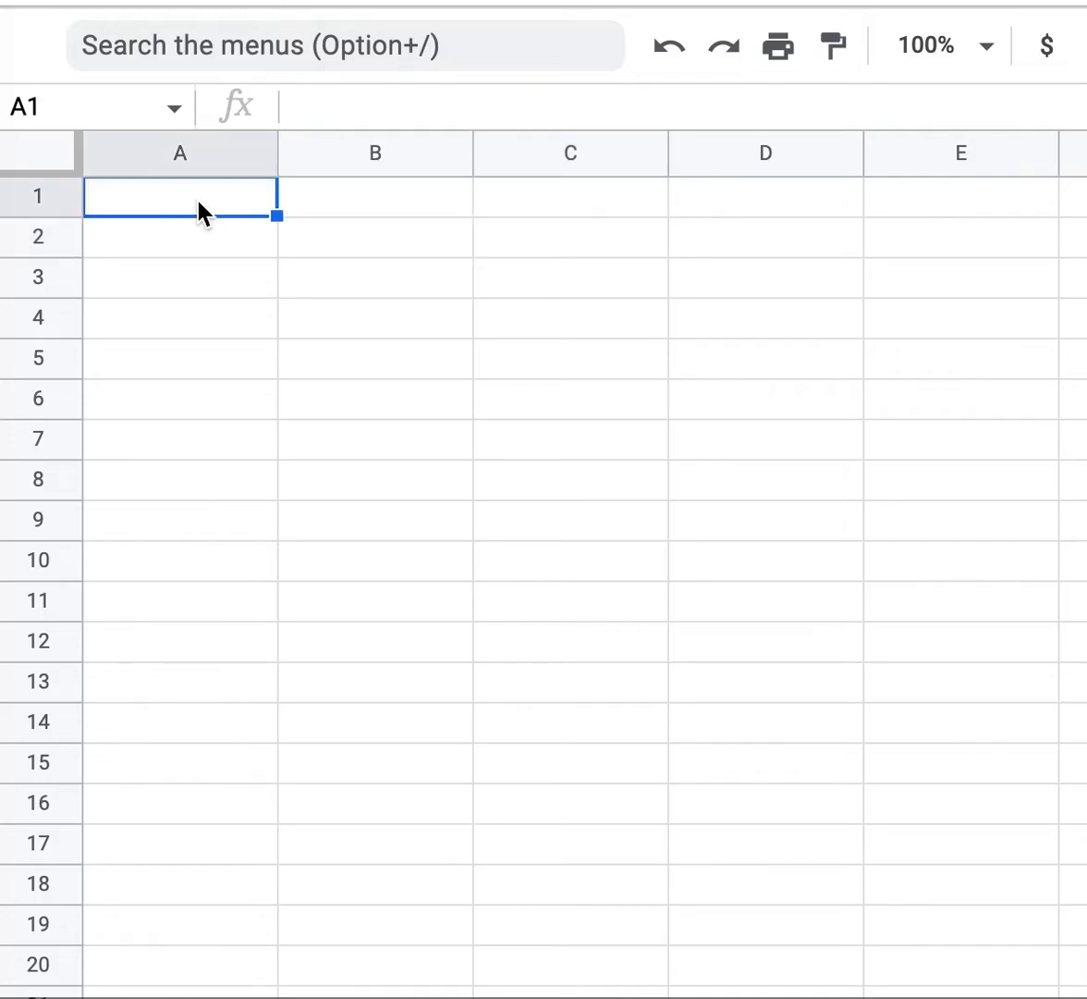
pyautogui.write('1')
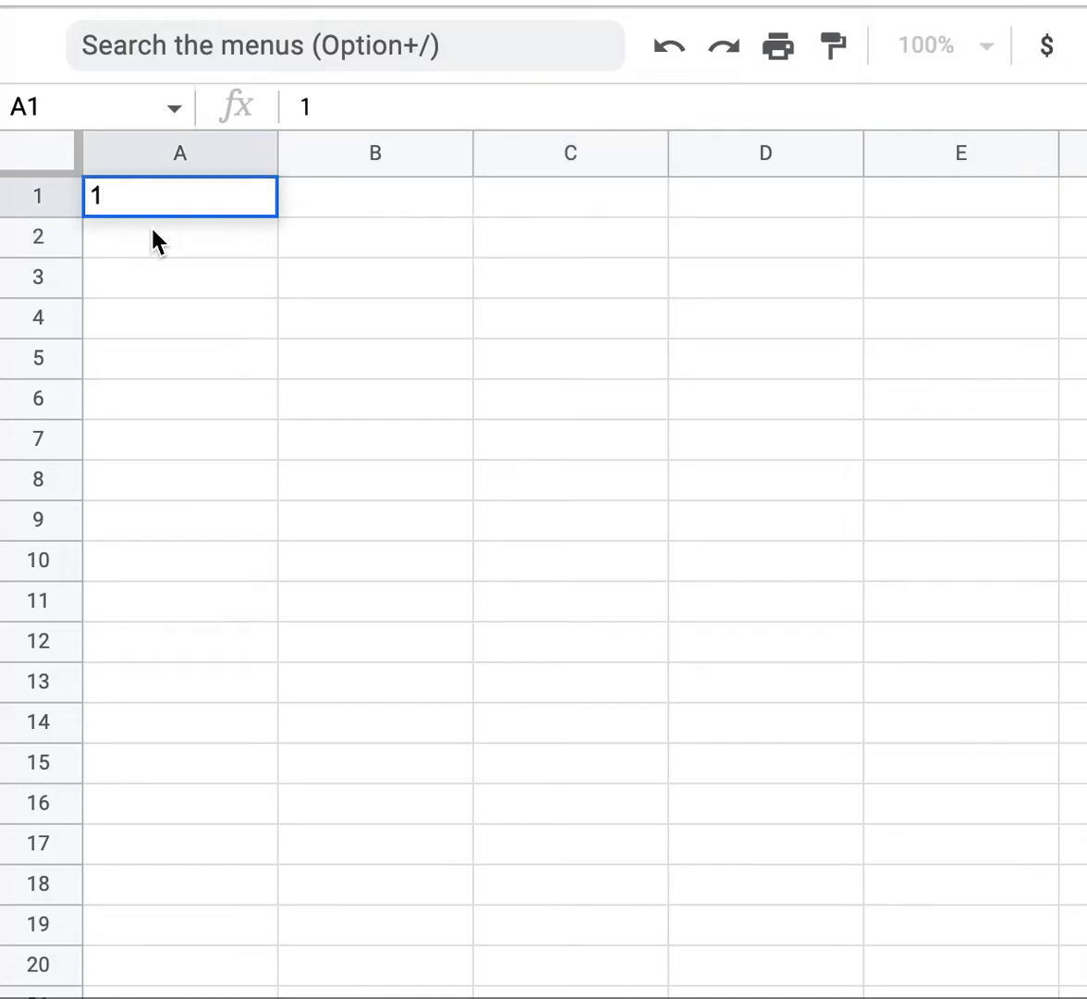
pyautogui.press('Return')
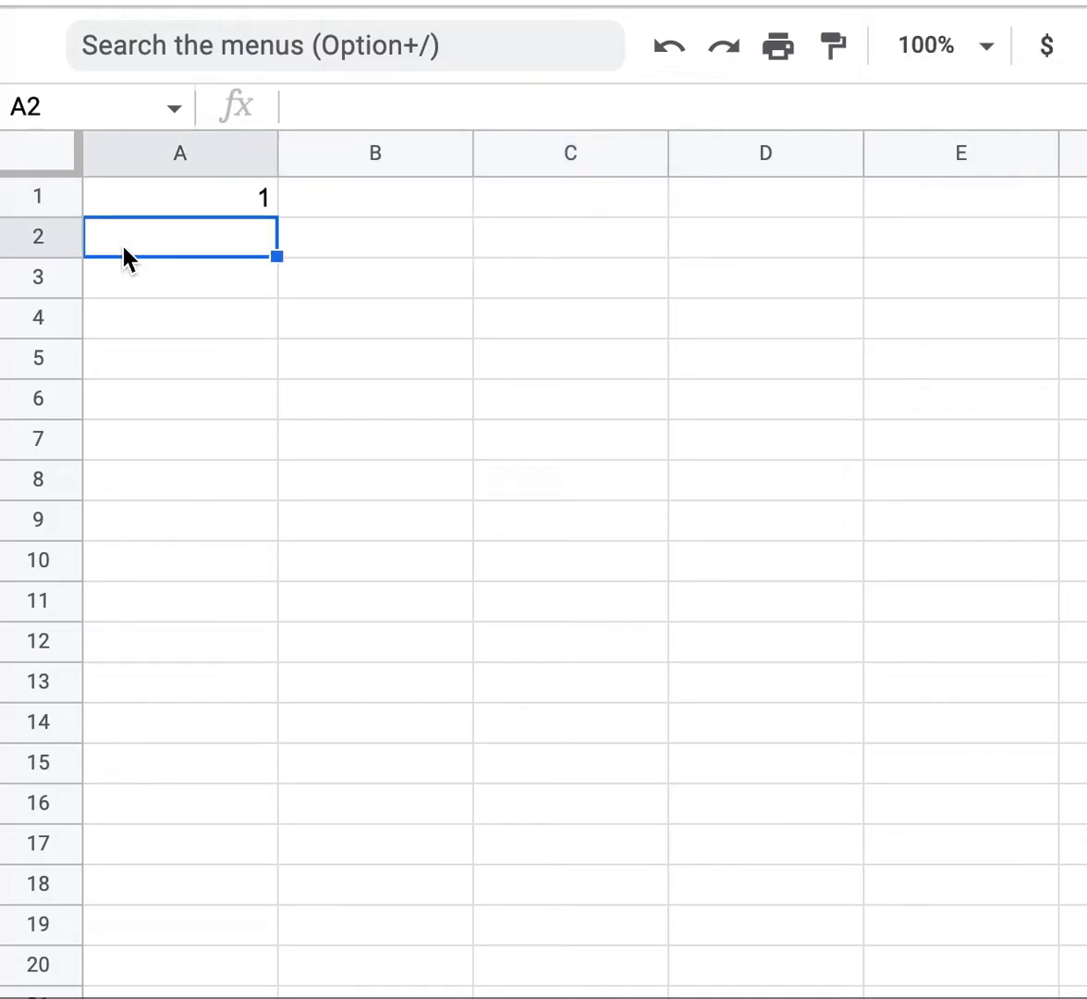
pyautogui.write('2')
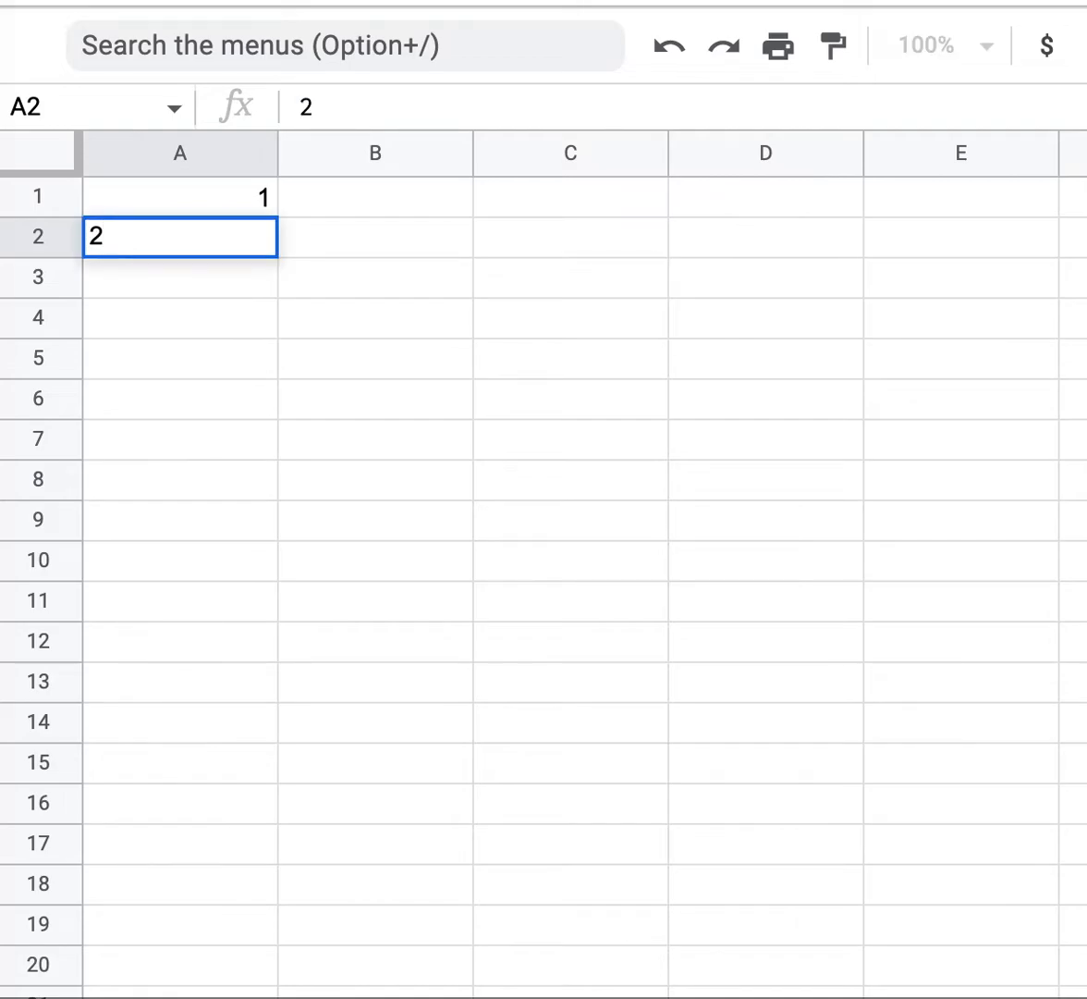
pyautogui.press('Return')
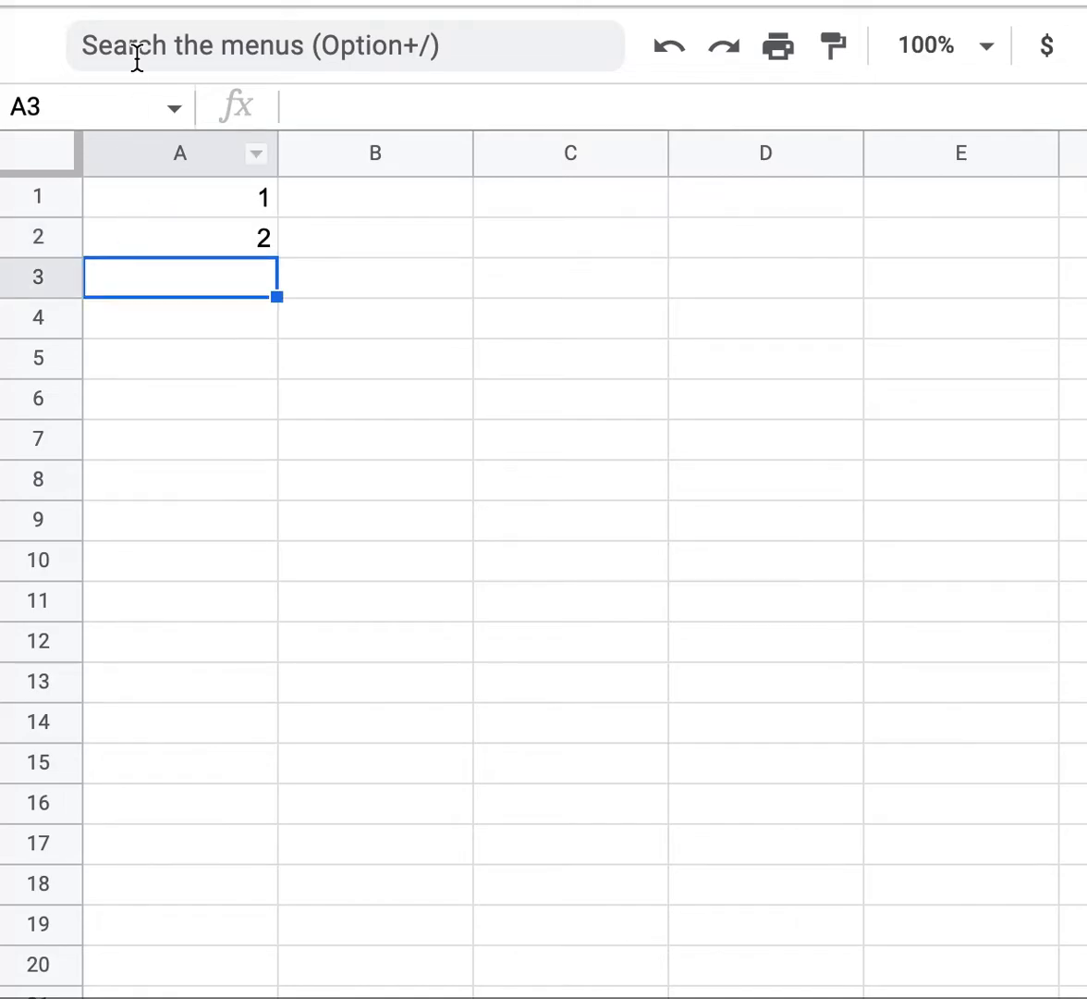
# - Extend the number series from A1:A2 down to A20 so column A counts from 1 to 20
pyautogui.click(113, 208)
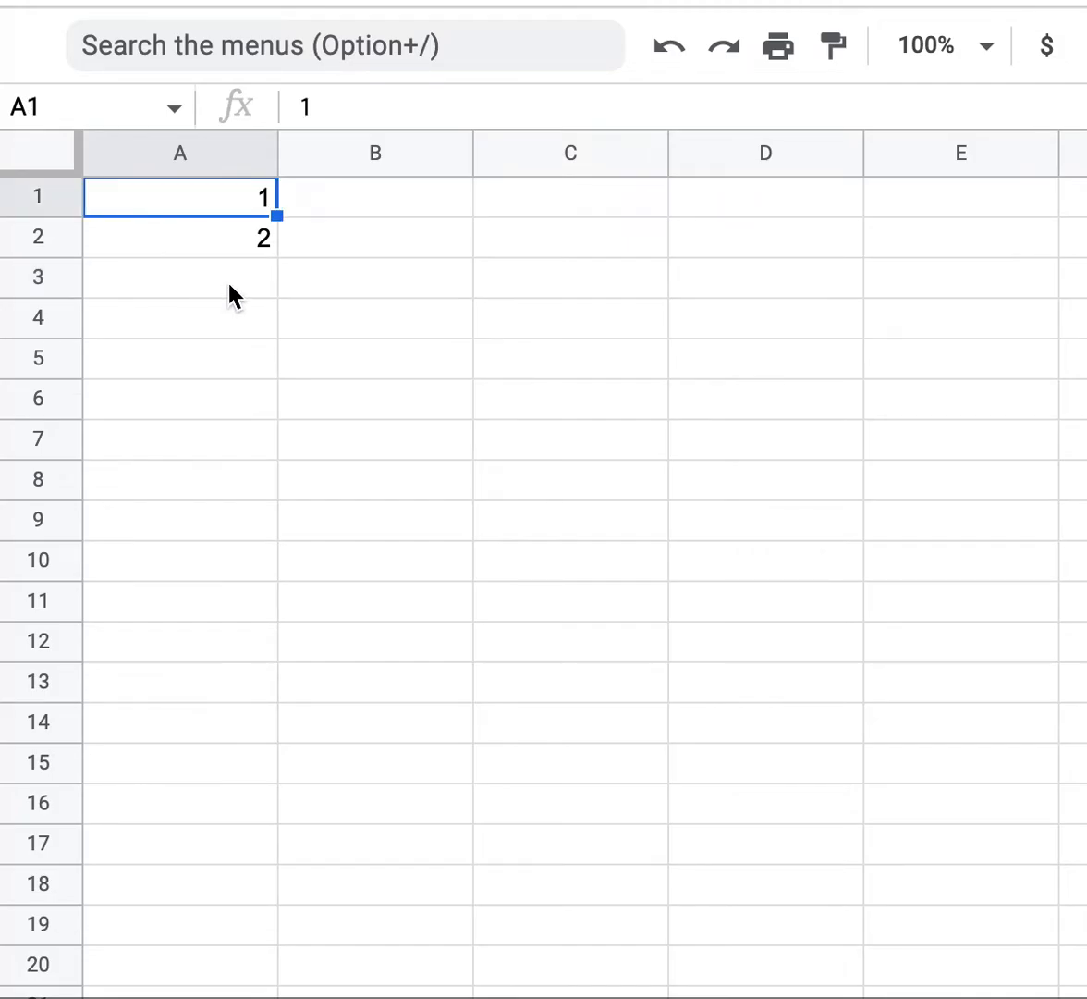
pyautogui.keyDown('shift'); pyautogui.click(259, 242); pyautogui.keyUp('shift')
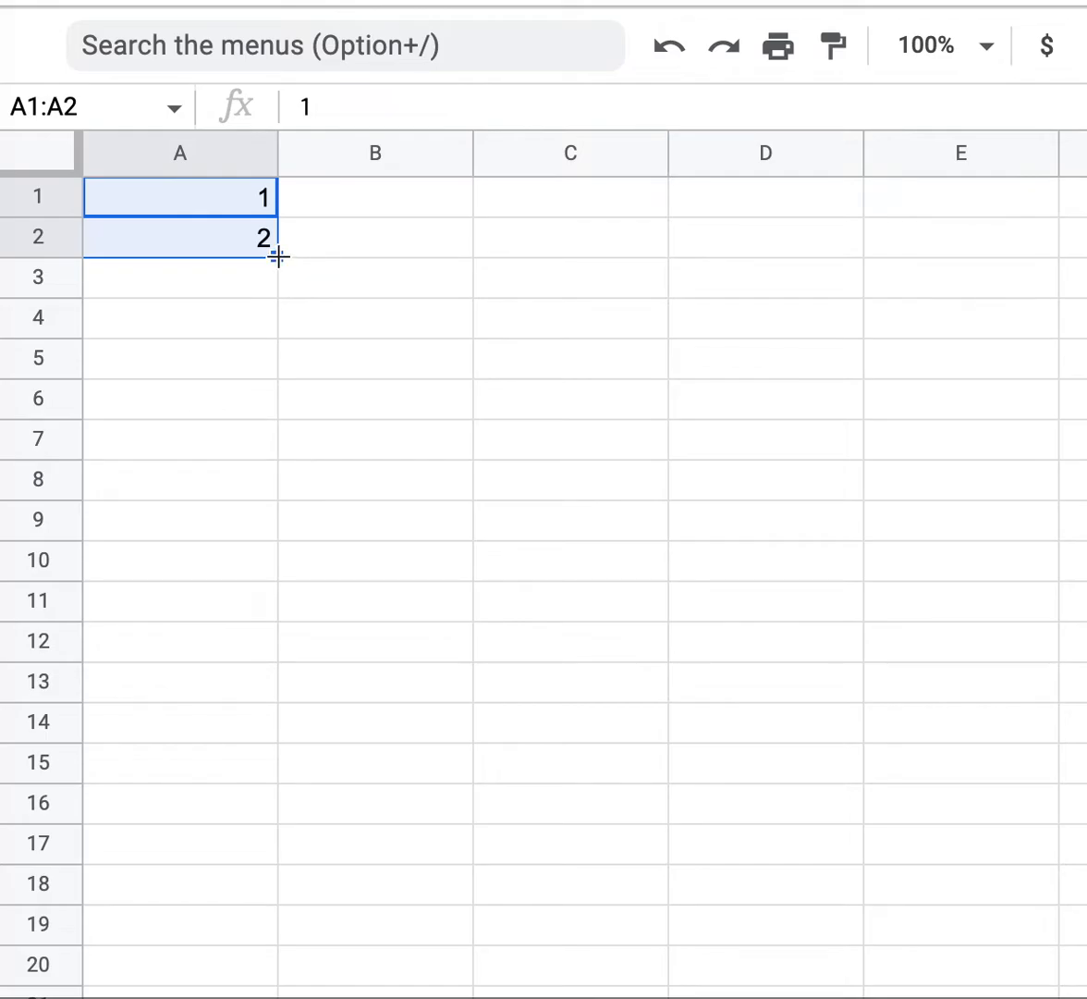
pyautogui.moveTo(278, 256); pyautogui.dragTo(302, 982)
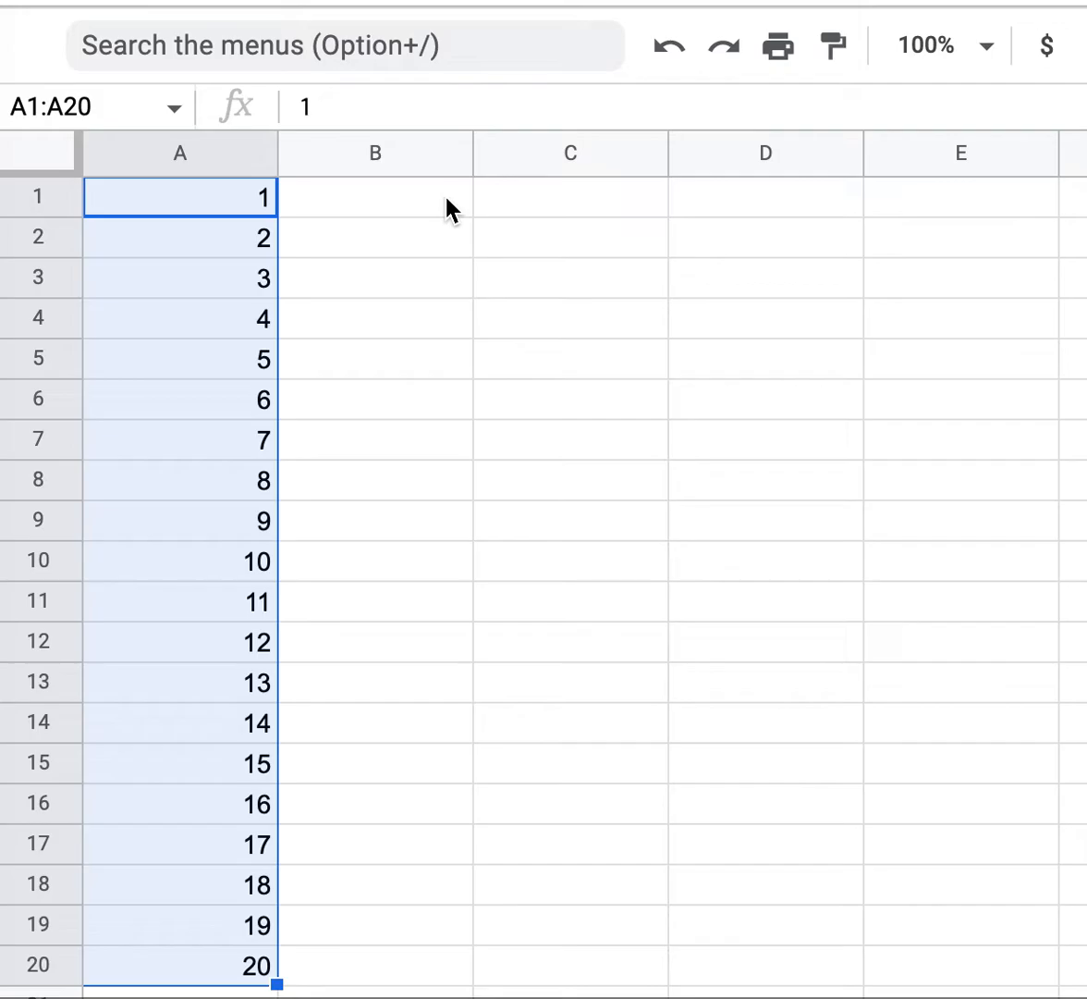
# - Enter the formula =A1^2 in cell B1 to square the first value of column A
pyautogui.click(421, 216)
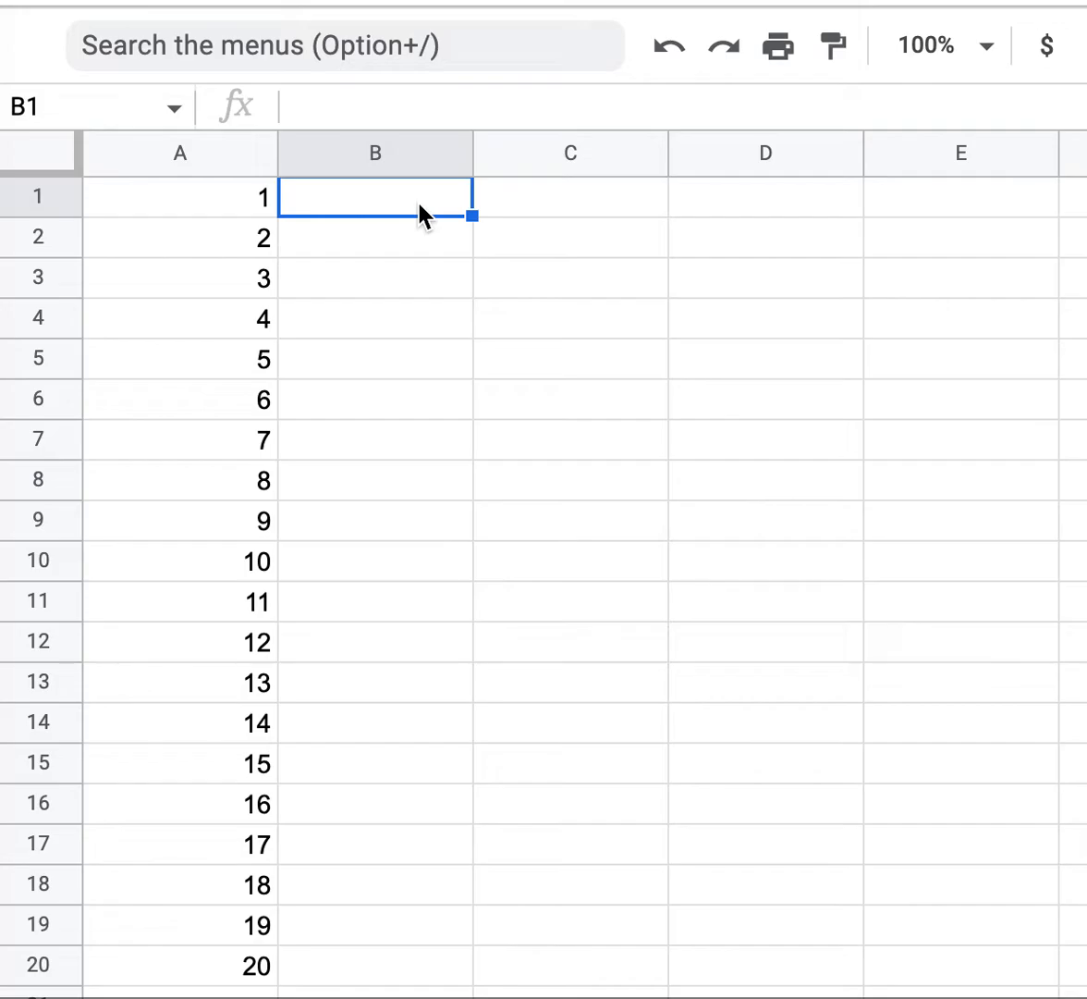
pyautogui.write('=')
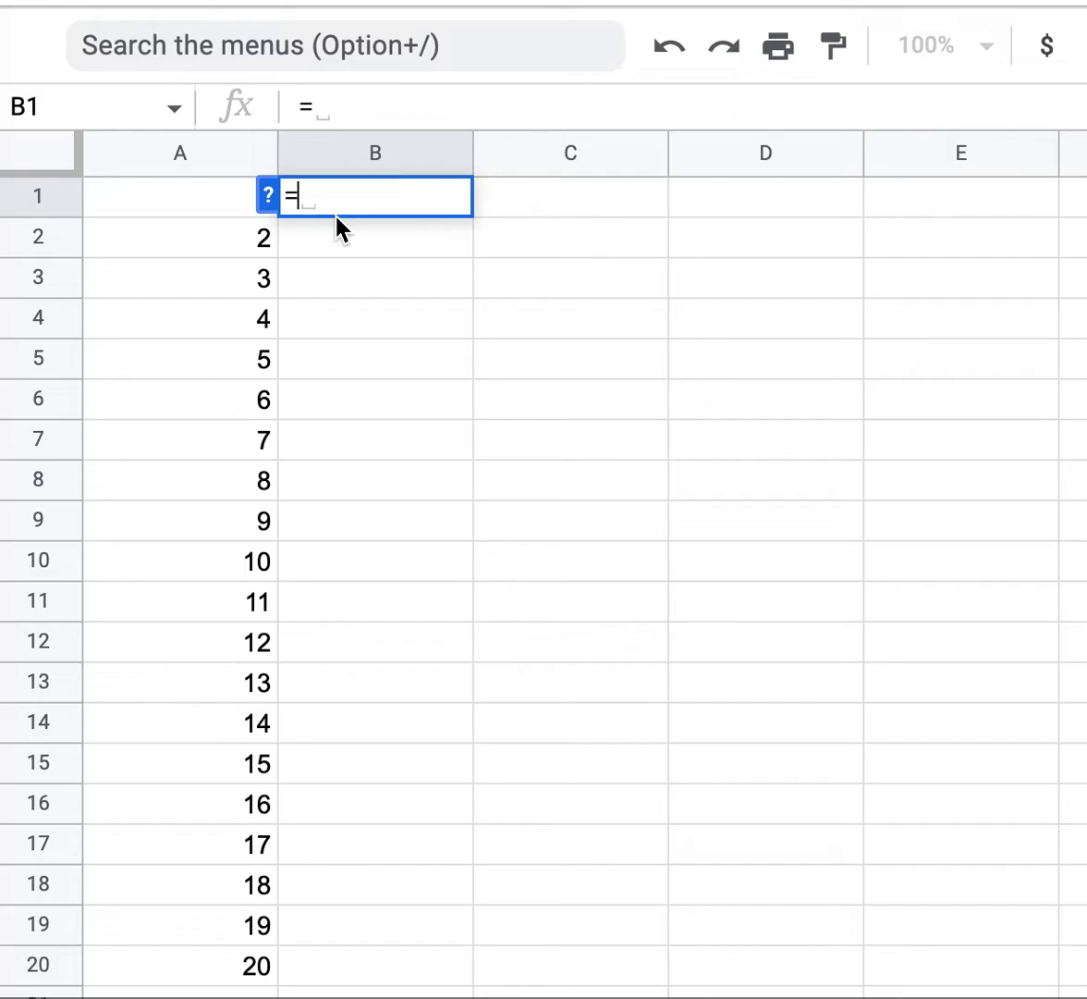
pyautogui.write('A1')
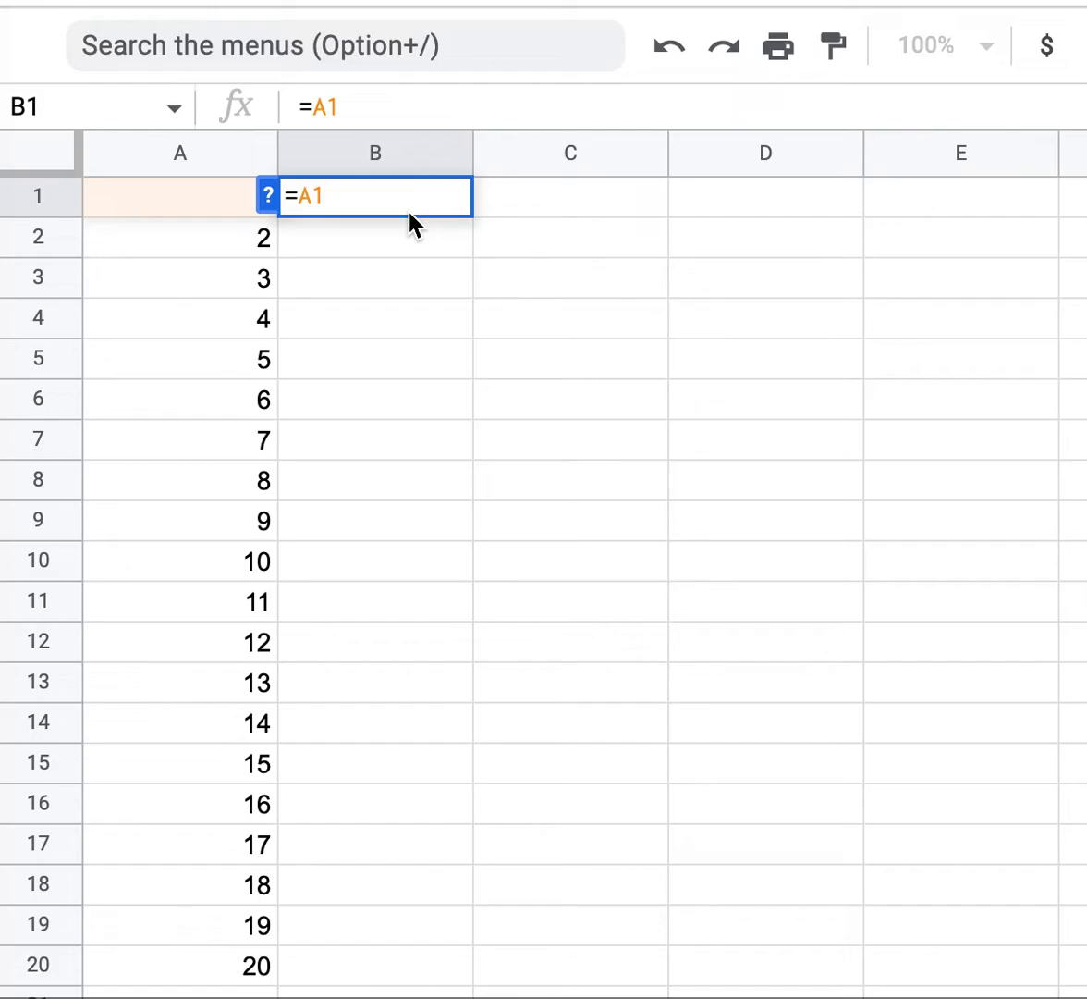
pyautogui.write('^2')
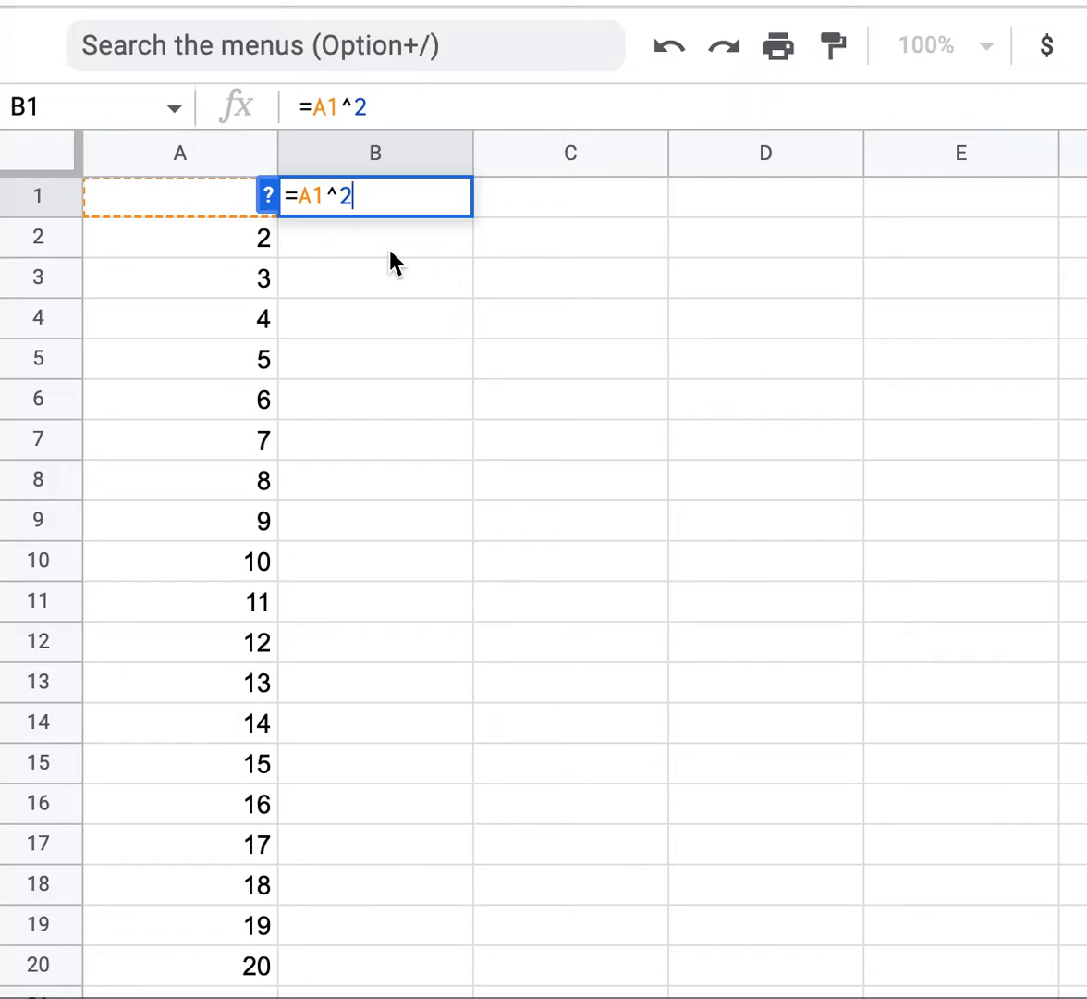
pyautogui.click(375, 324)
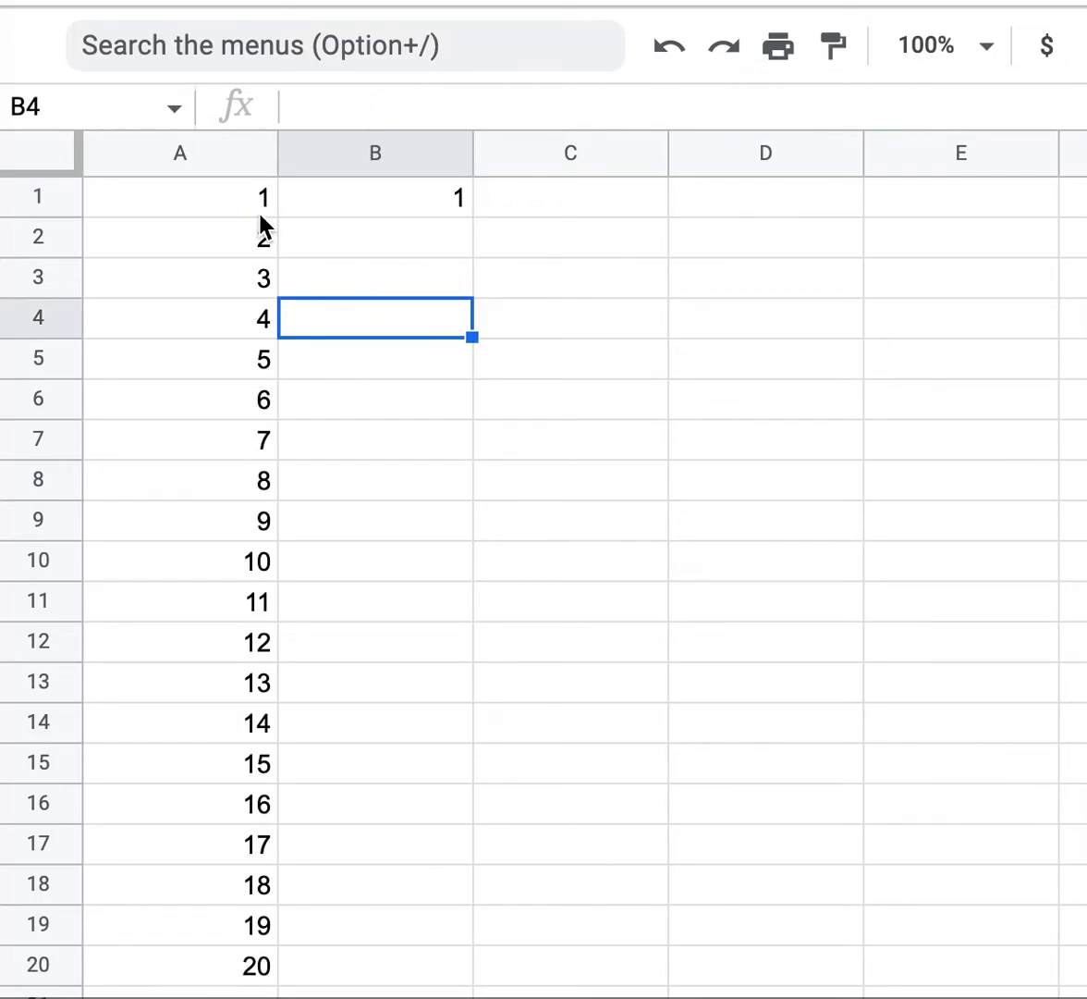
# - Review the squaring formula in B1 and fill it down through B20
pyautogui.click(407, 208)
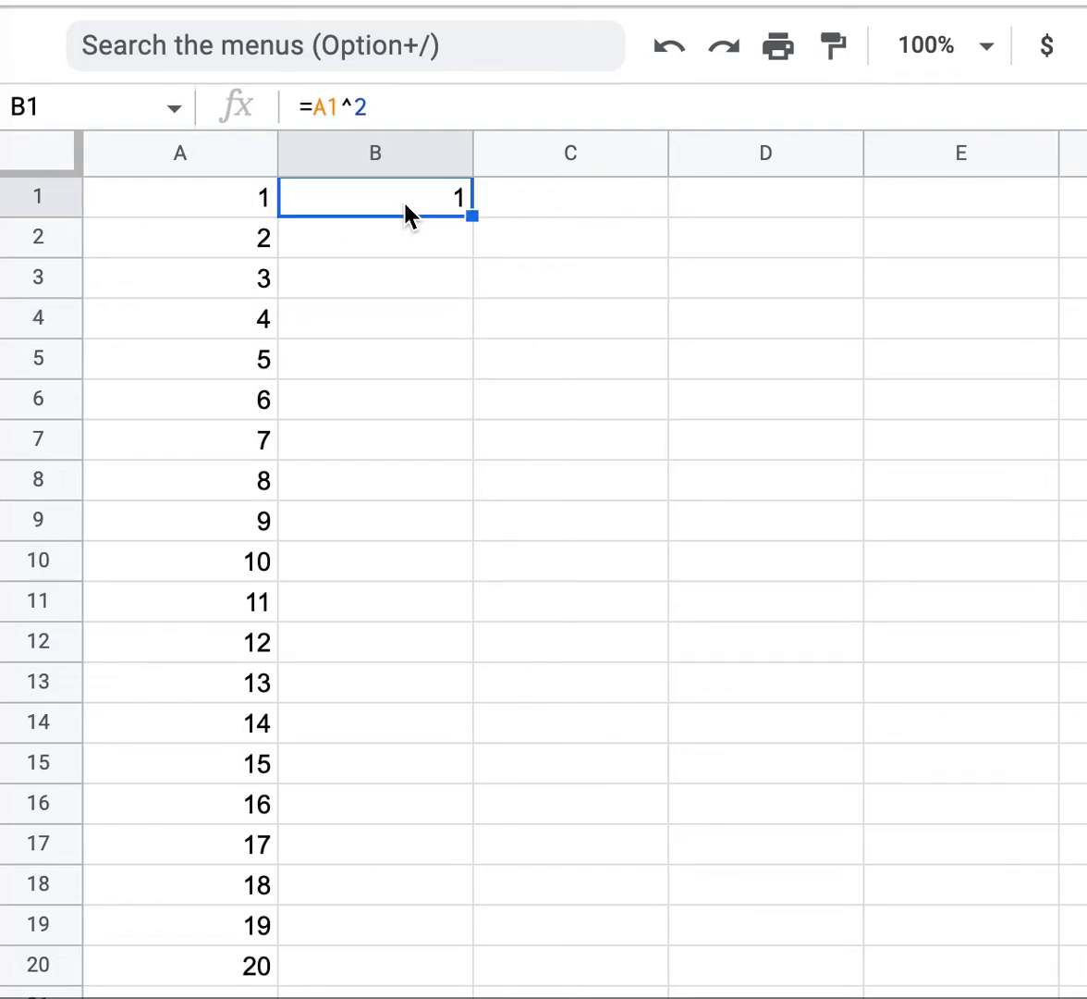
pyautogui.moveTo(405, 107); pyautogui.dragTo(318, 121)
pyautogui.click(434, 108)
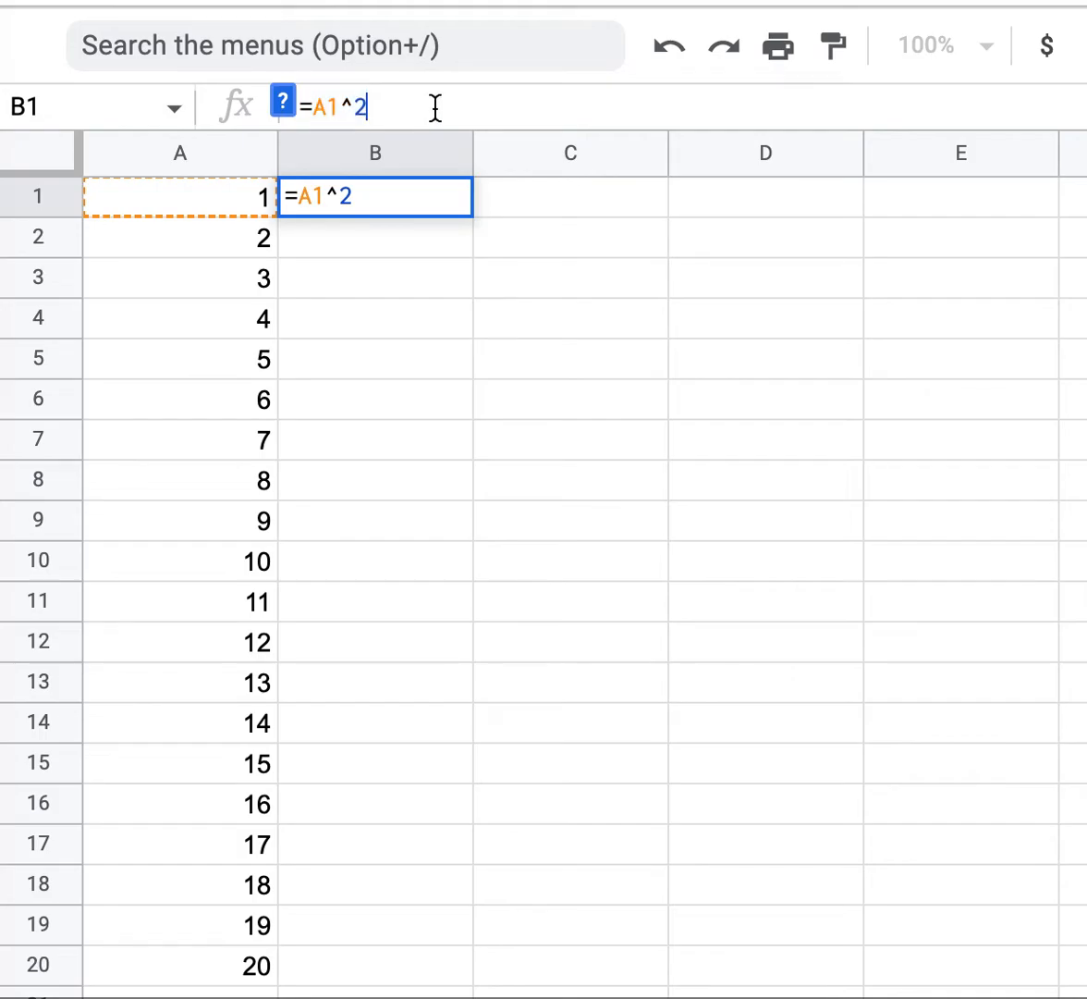
pyautogui.click(558, 215)
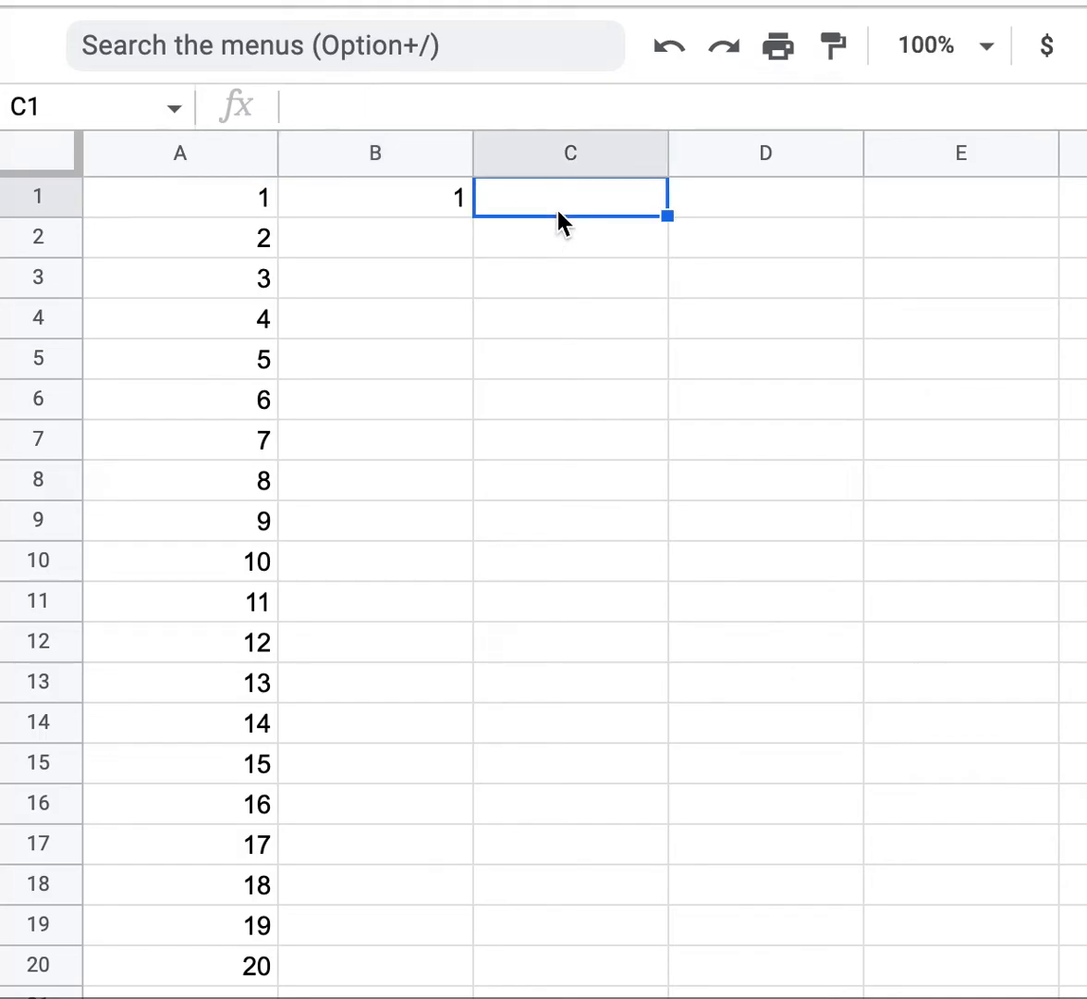
pyautogui.click(395, 209)
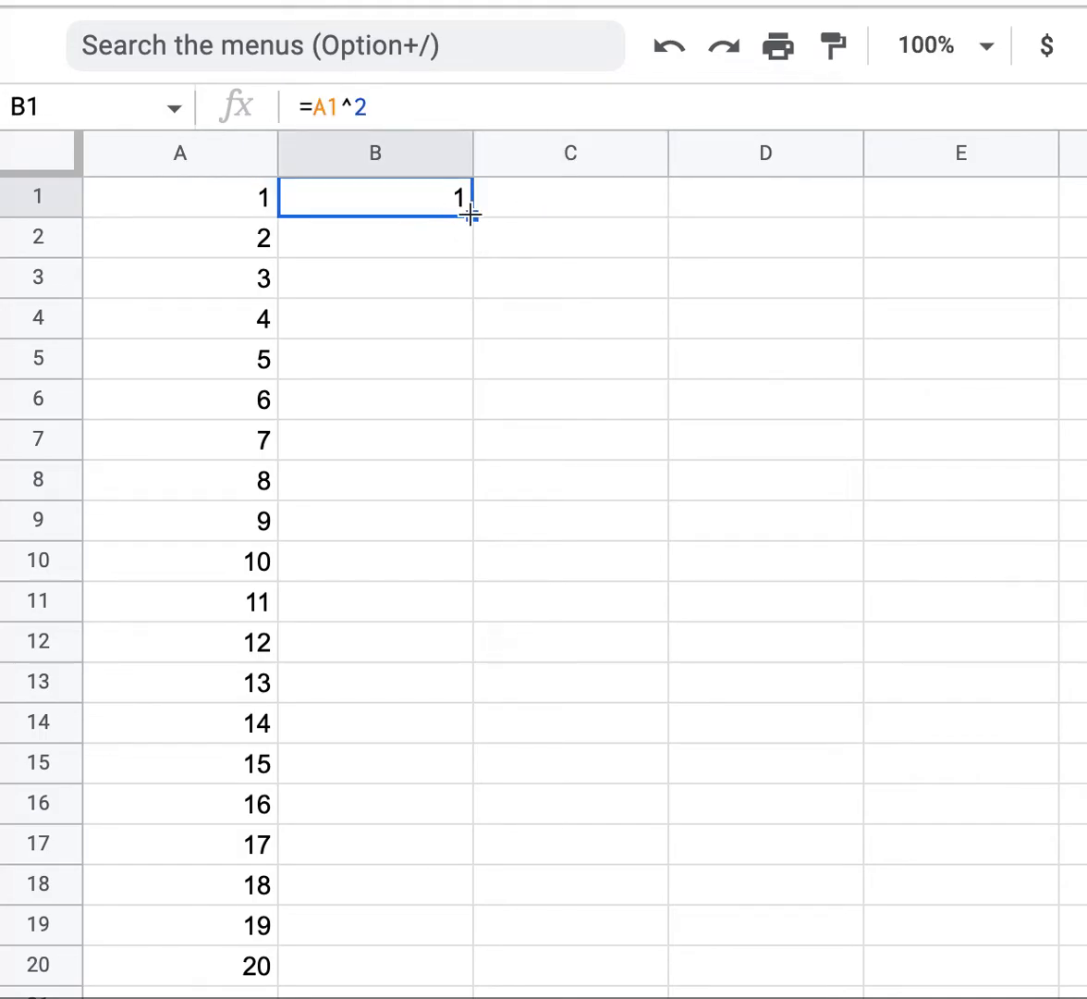
pyautogui.moveTo(472, 215); pyautogui.dragTo(482, 975)
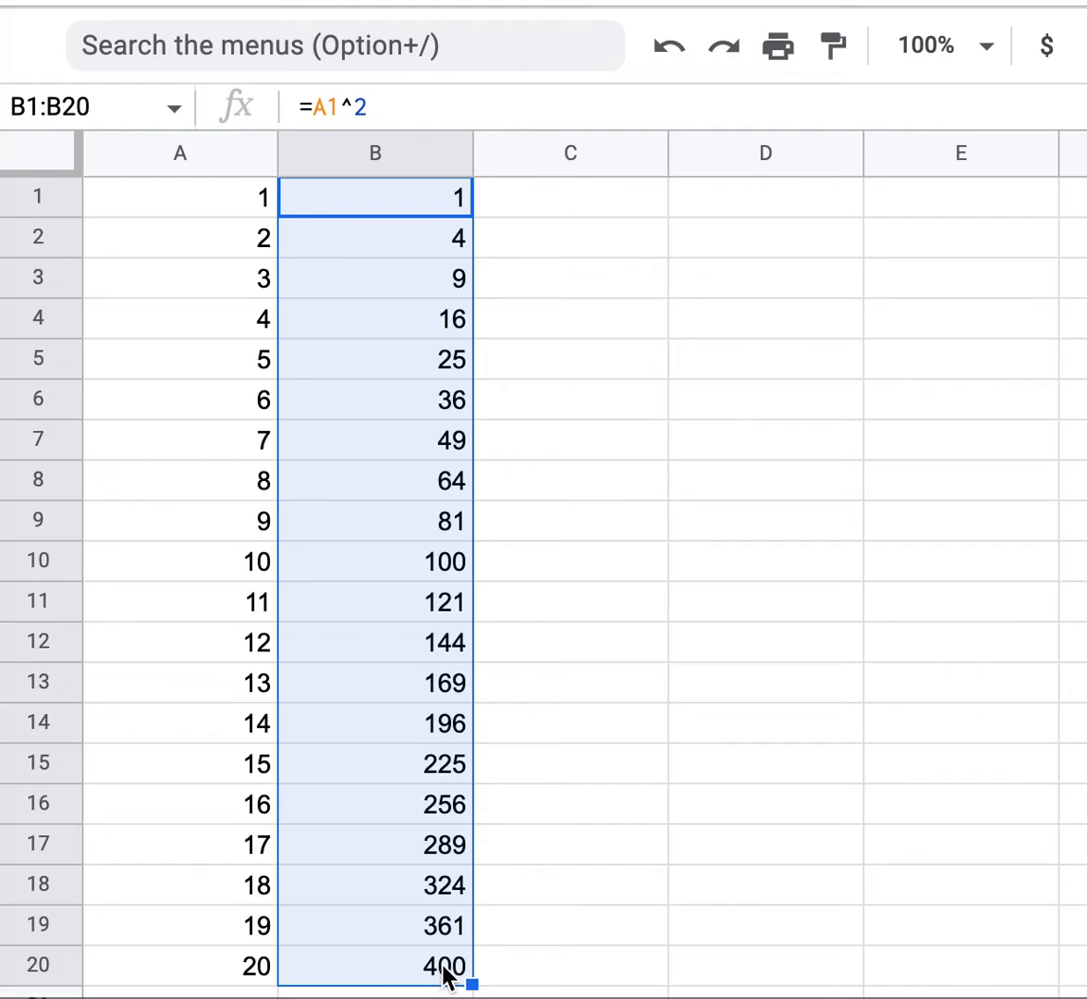
# - Change the formula in cell B1 to =2*A1^2
pyautogui.click(316, 109)
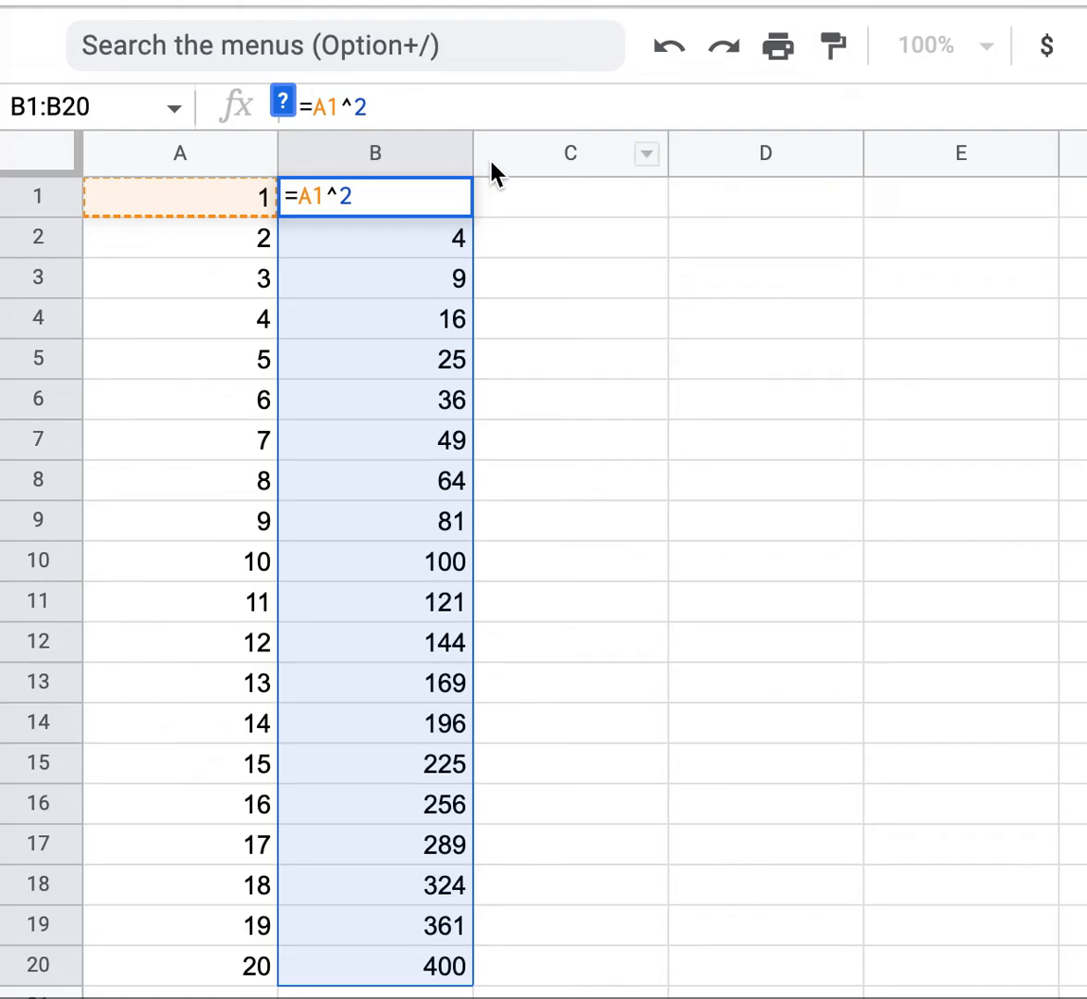
pyautogui.write('2')
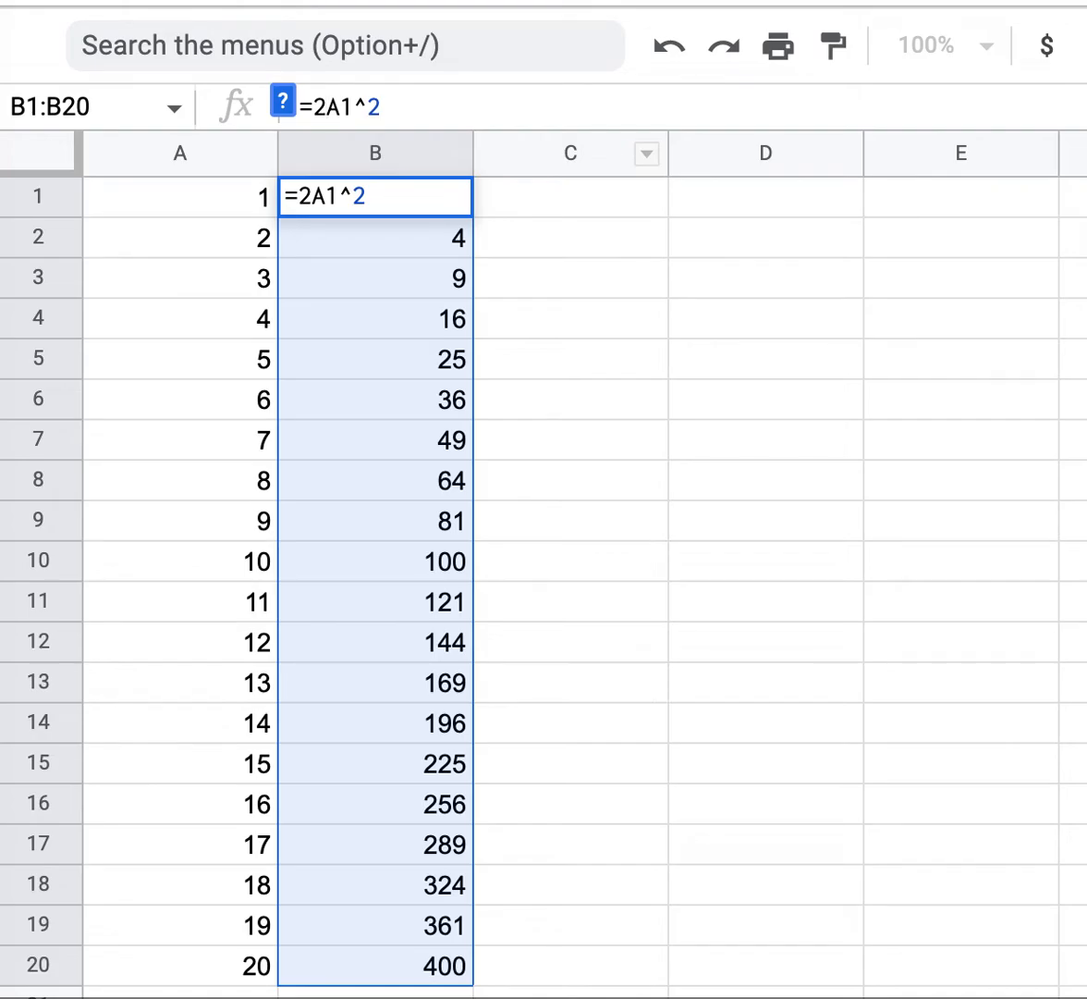
pyautogui.write('*')
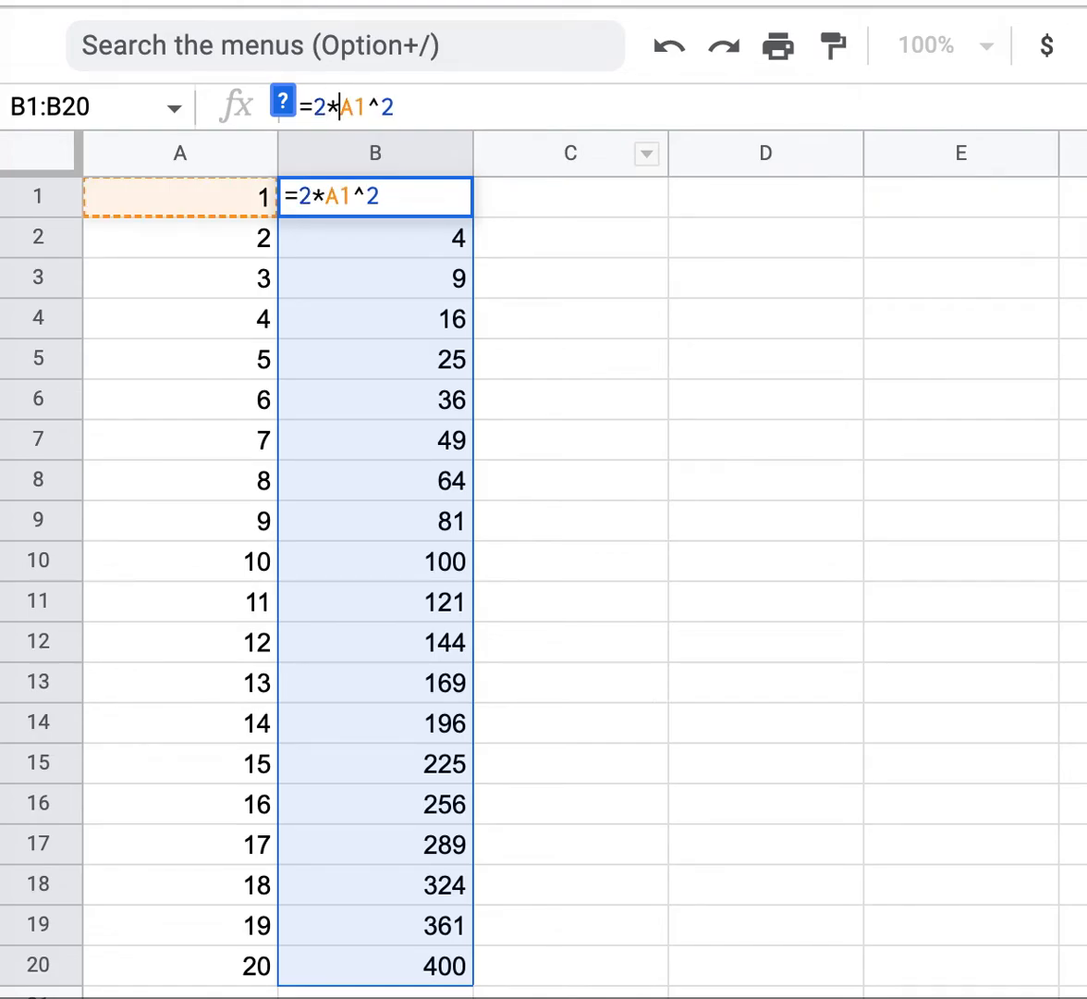
pyautogui.click(589, 114)
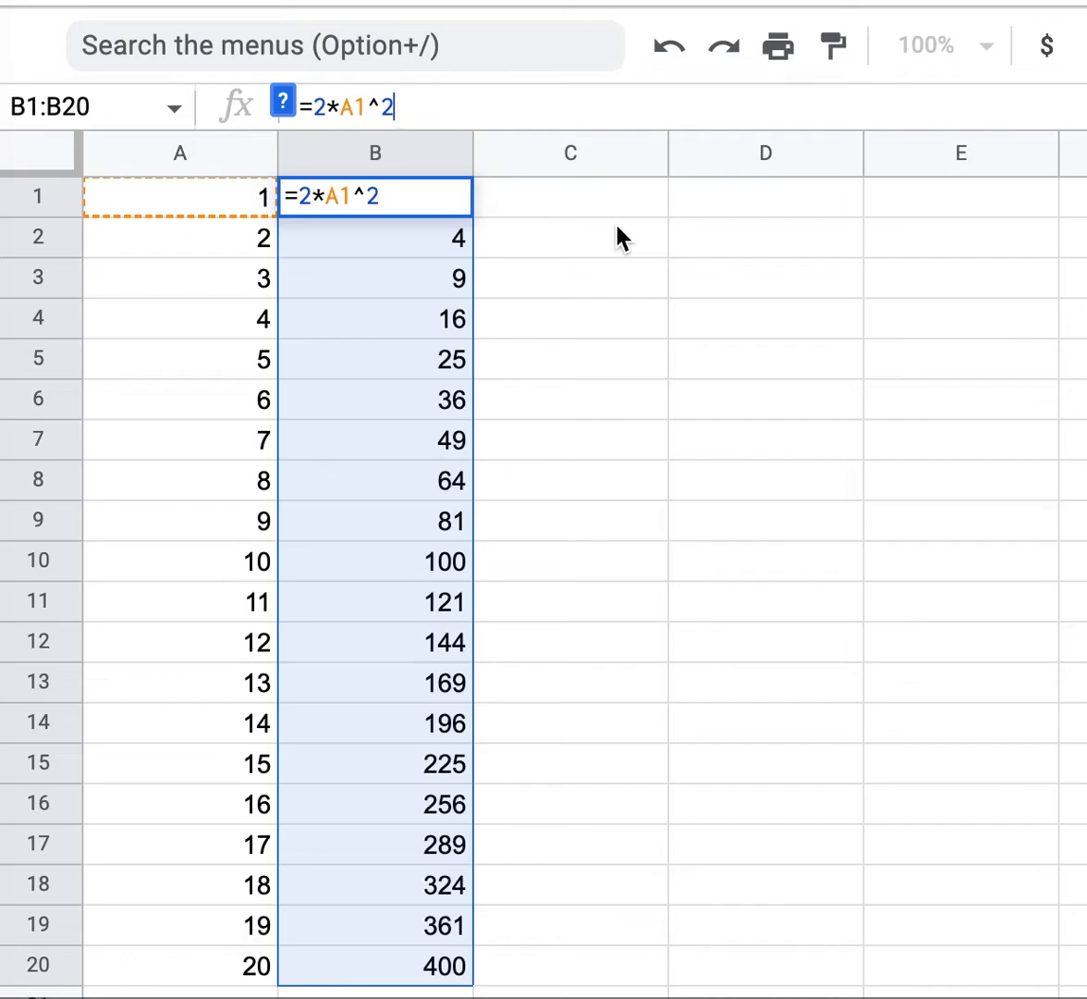
pyautogui.press('Return')
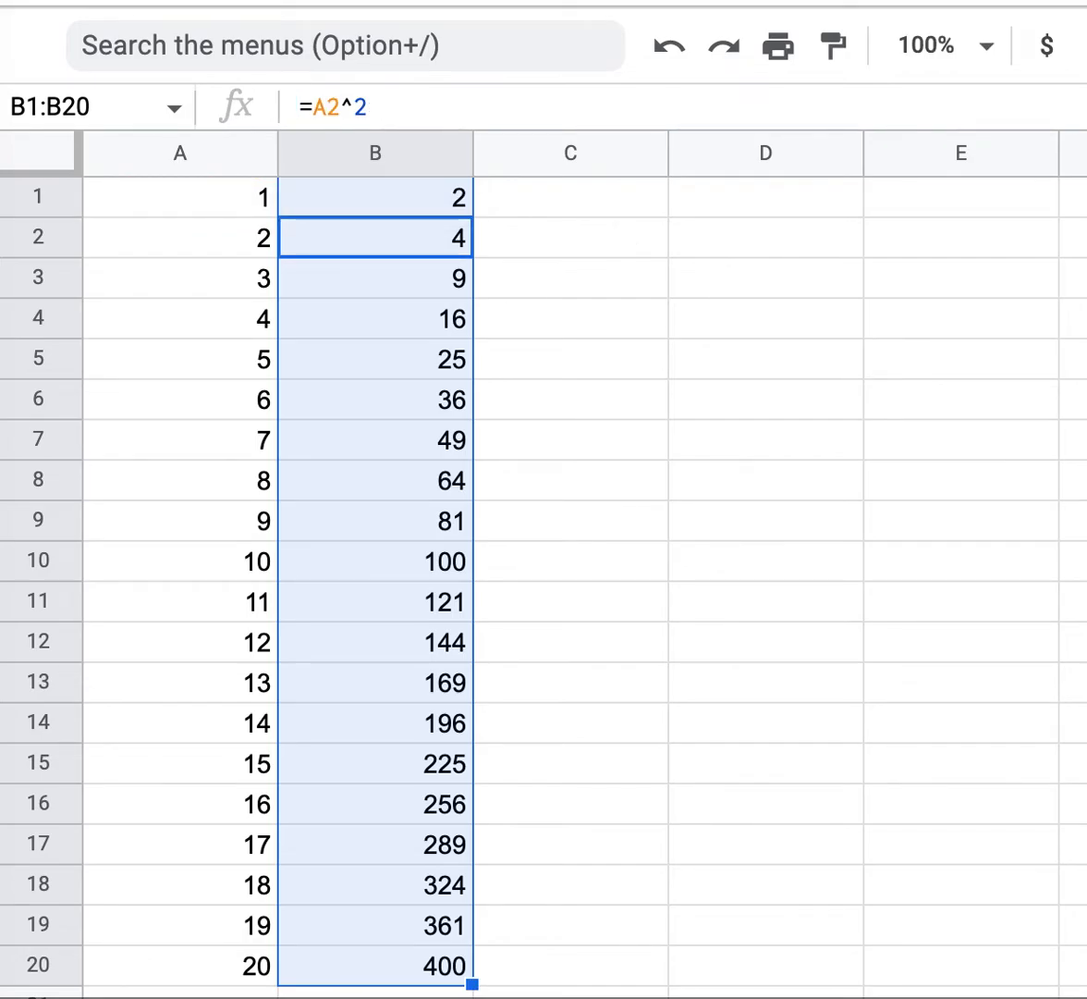
# - Fill the doubled-square formula from B1 down through B20, replacing the existing column B formulas
pyautogui.click(443, 211)
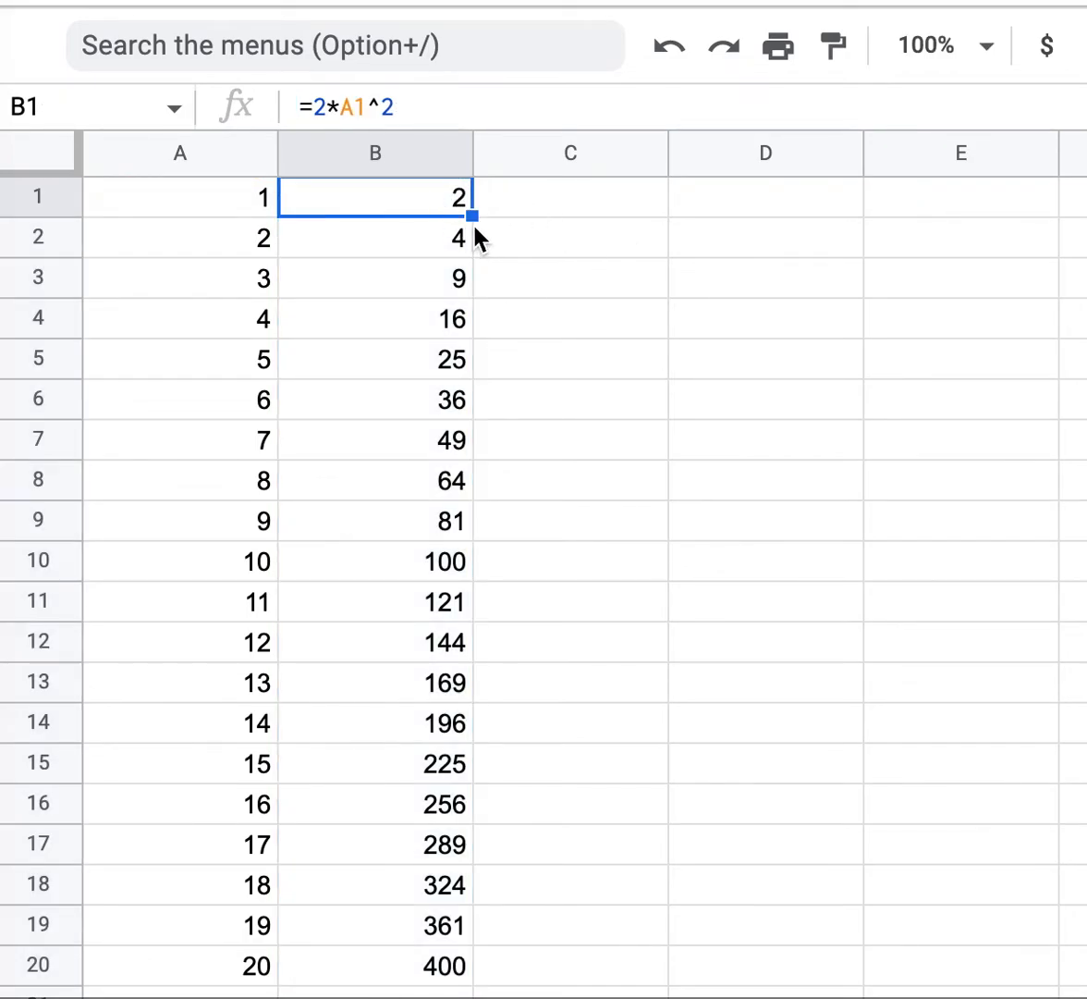
pyautogui.moveTo(471, 216); pyautogui.dragTo(467, 975)
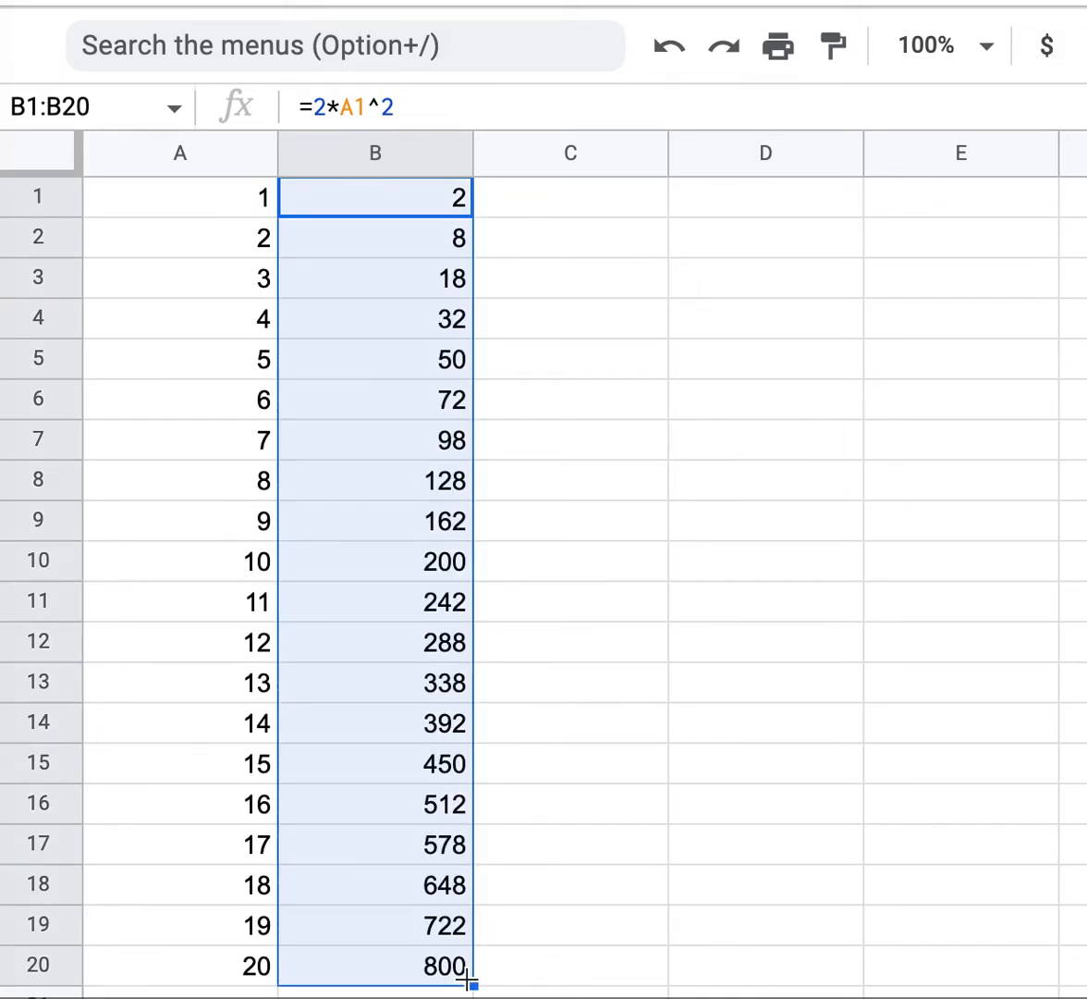
pyautogui.click(566, 927)
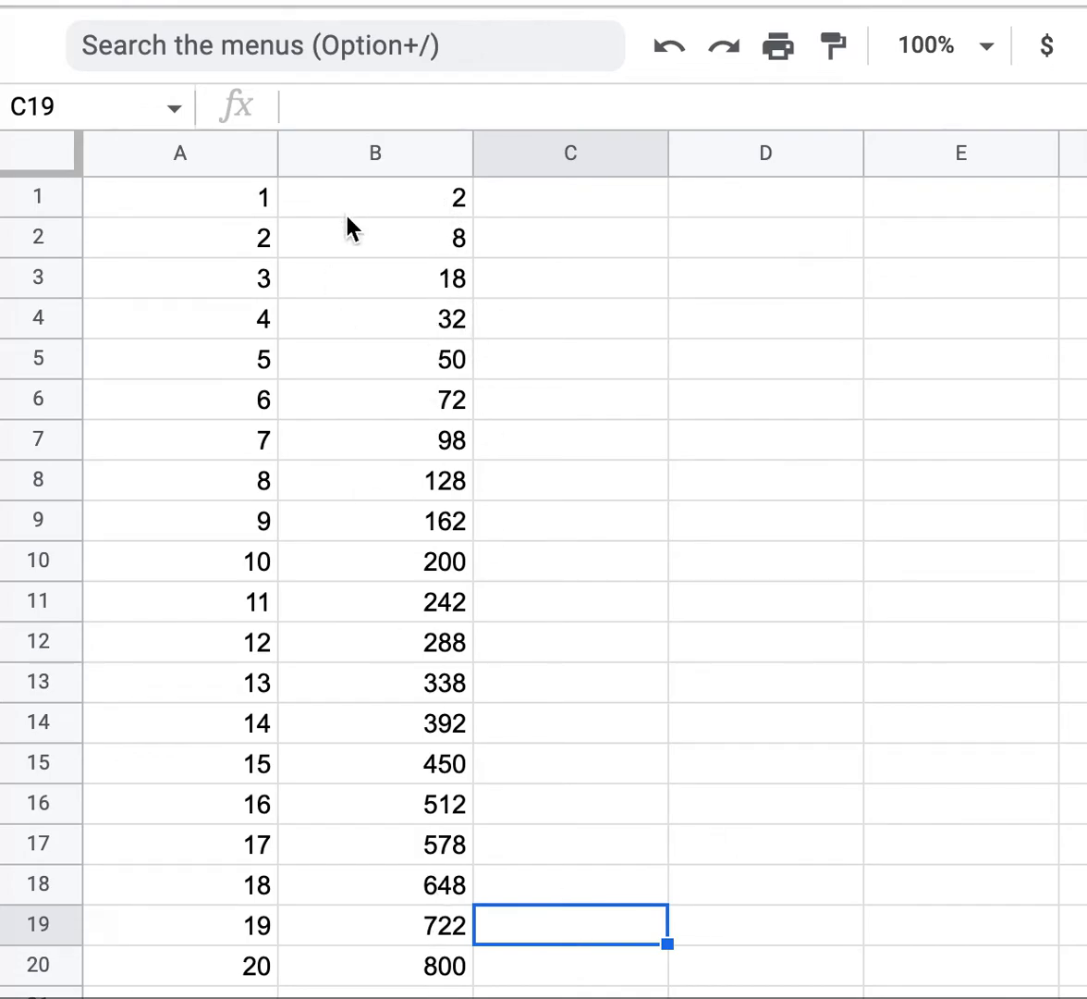
# - Enter the formula =3*A1^3 in cell C1 and accept the suggested autofill for the rows down to C20
pyautogui.click(596, 207)
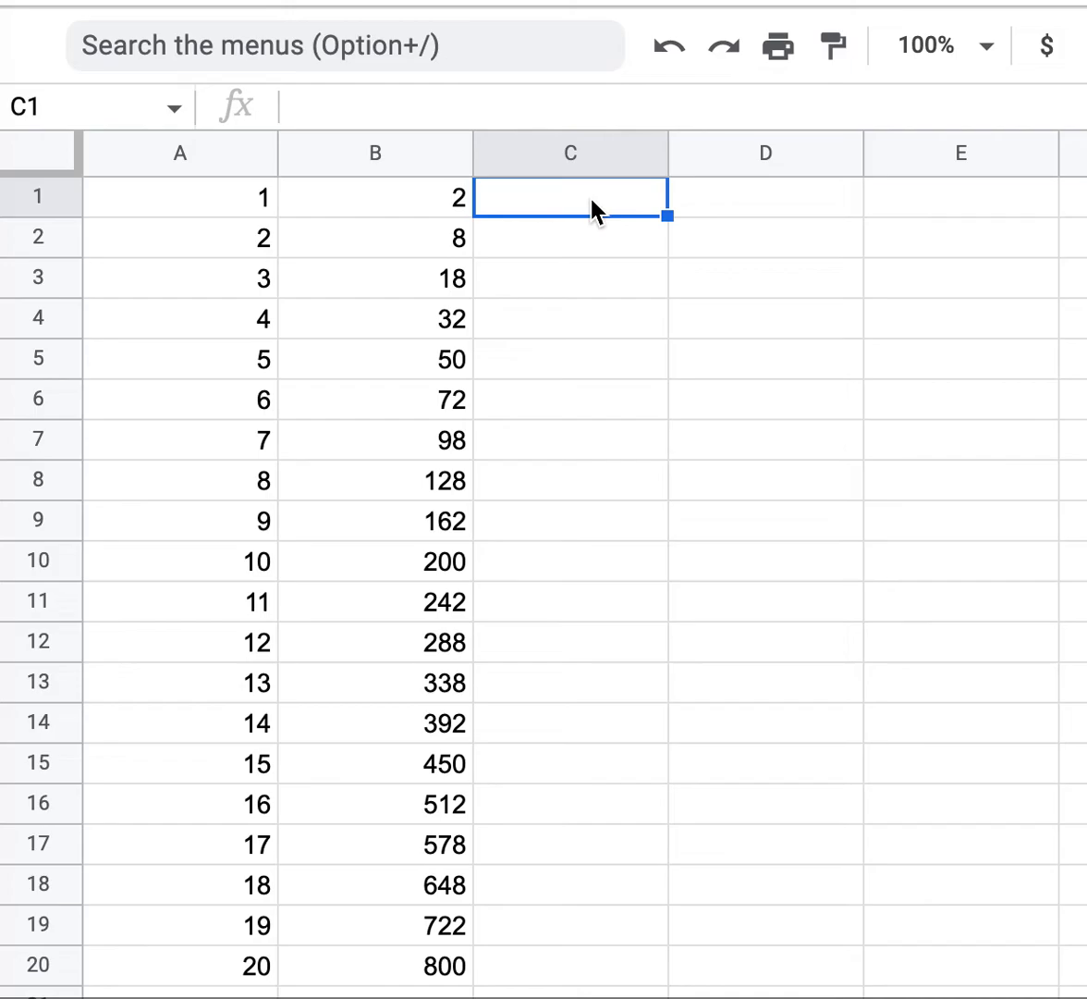
pyautogui.write('=3*')
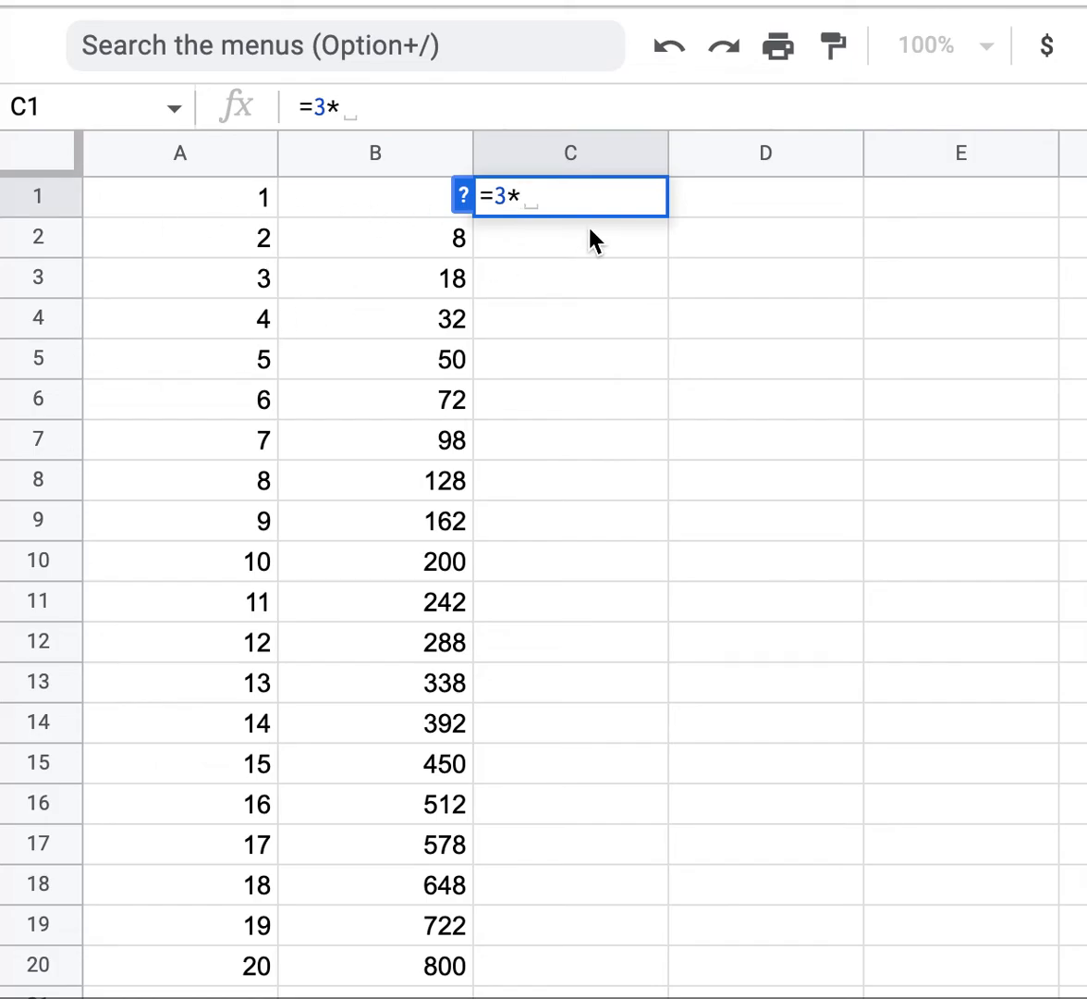
pyautogui.write('A1')
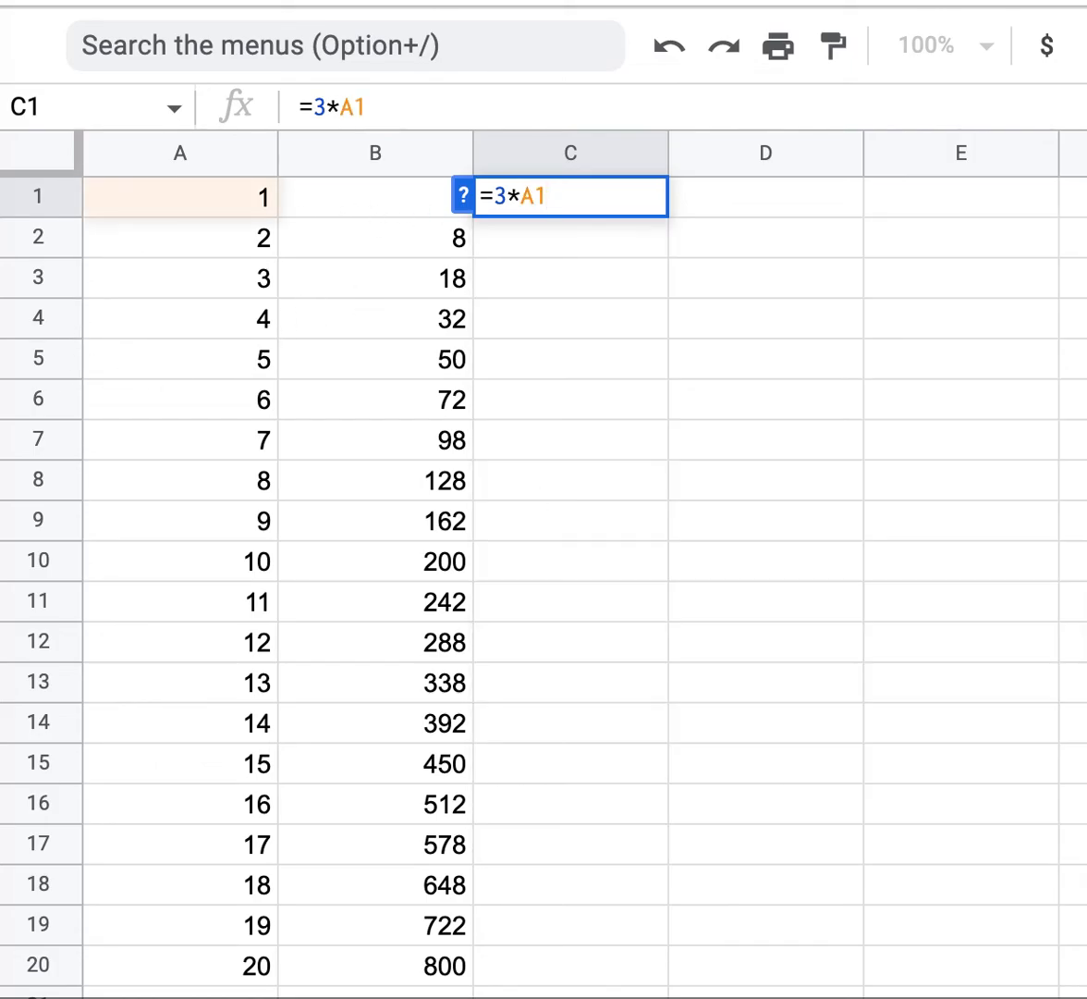
pyautogui.write('^3')
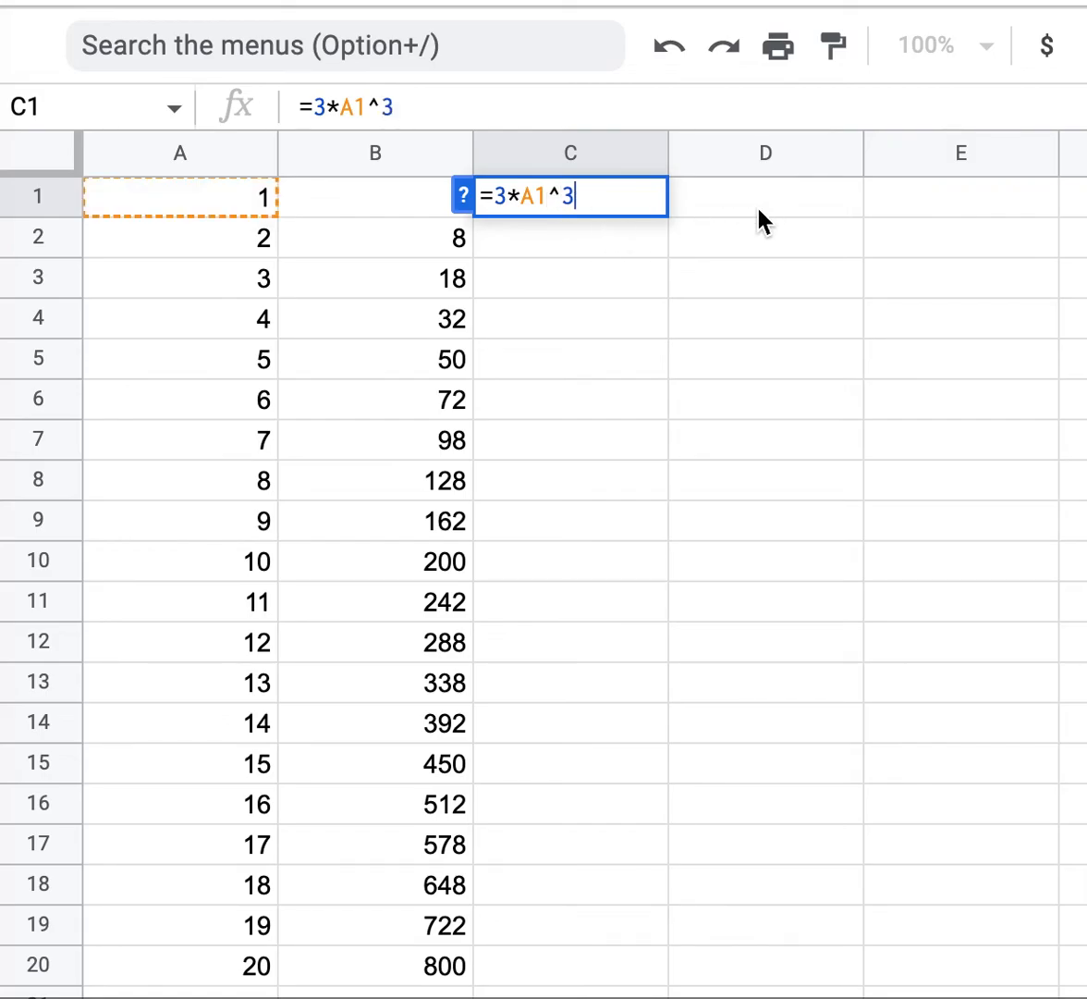
pyautogui.press('Return')
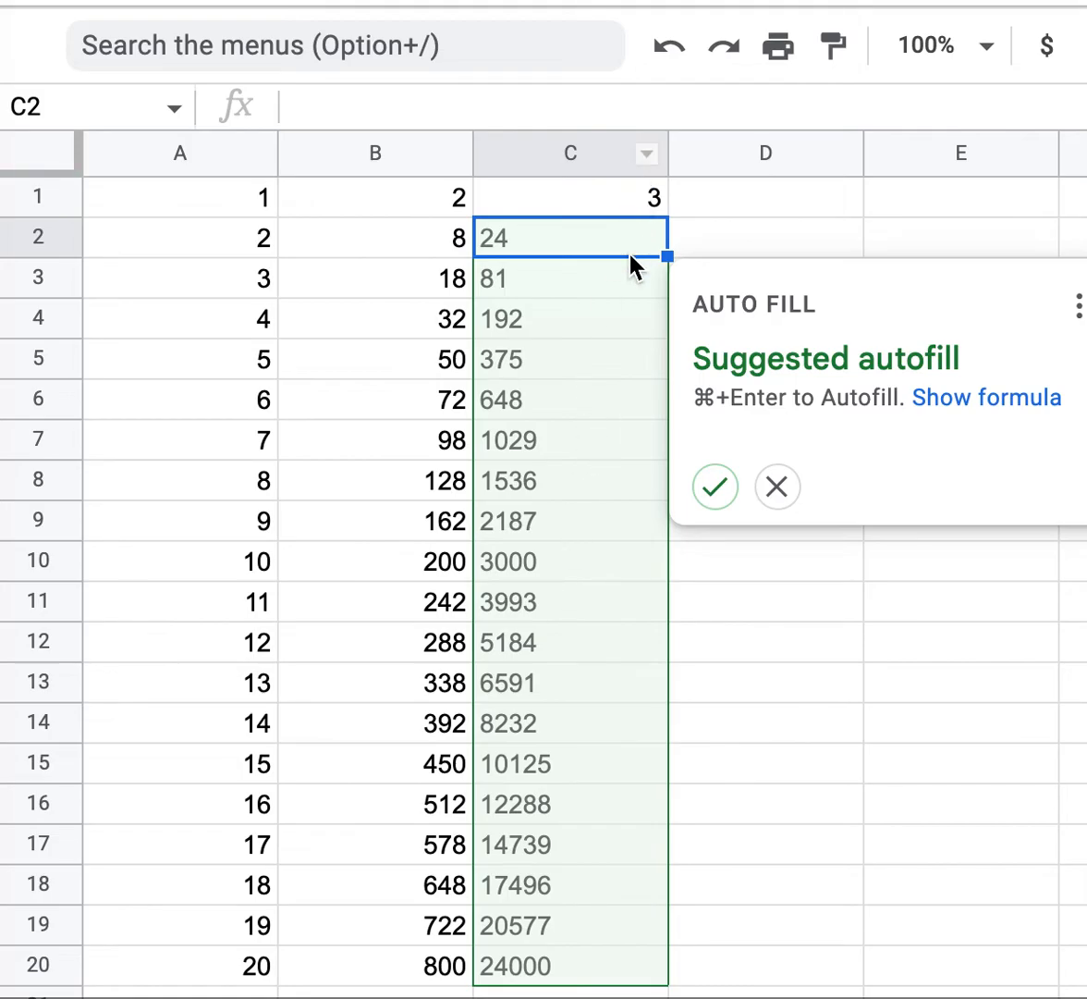
pyautogui.click(715, 490)
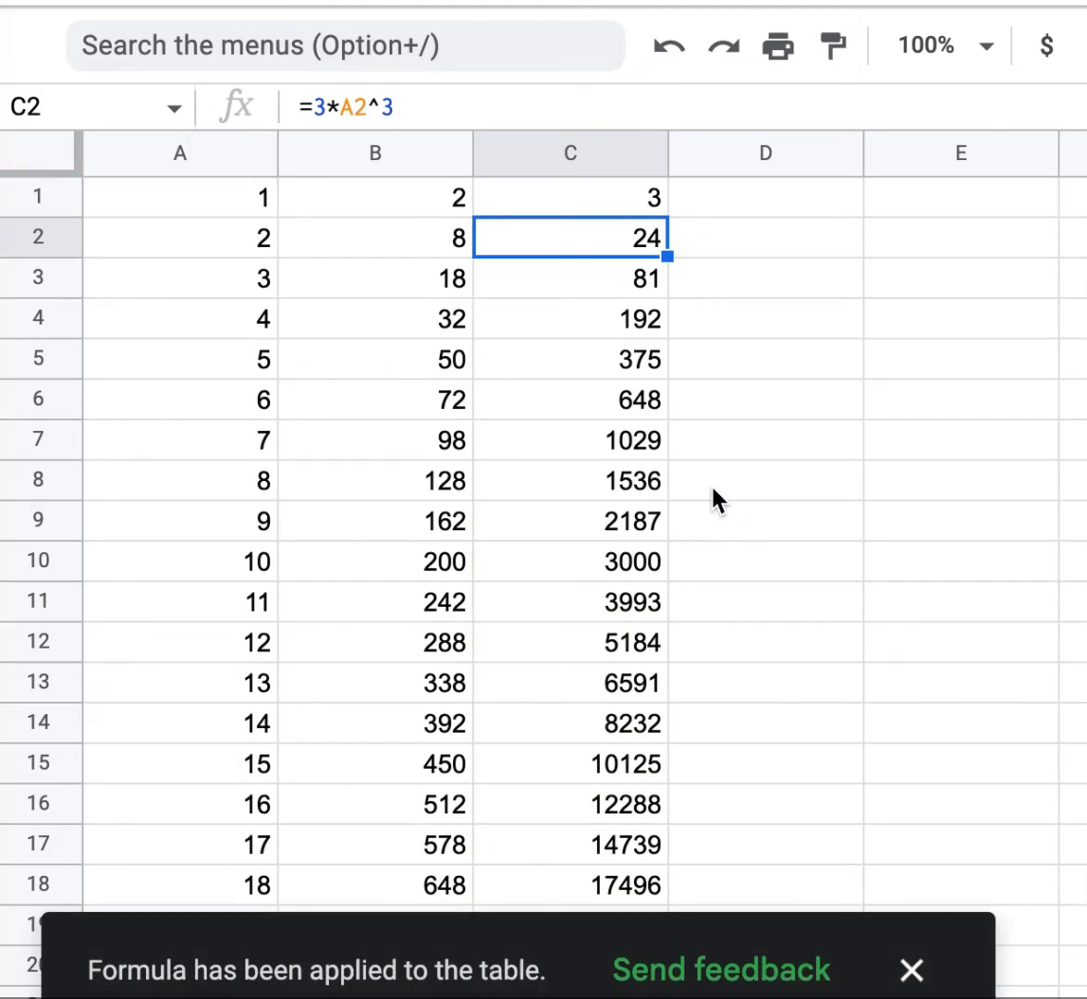